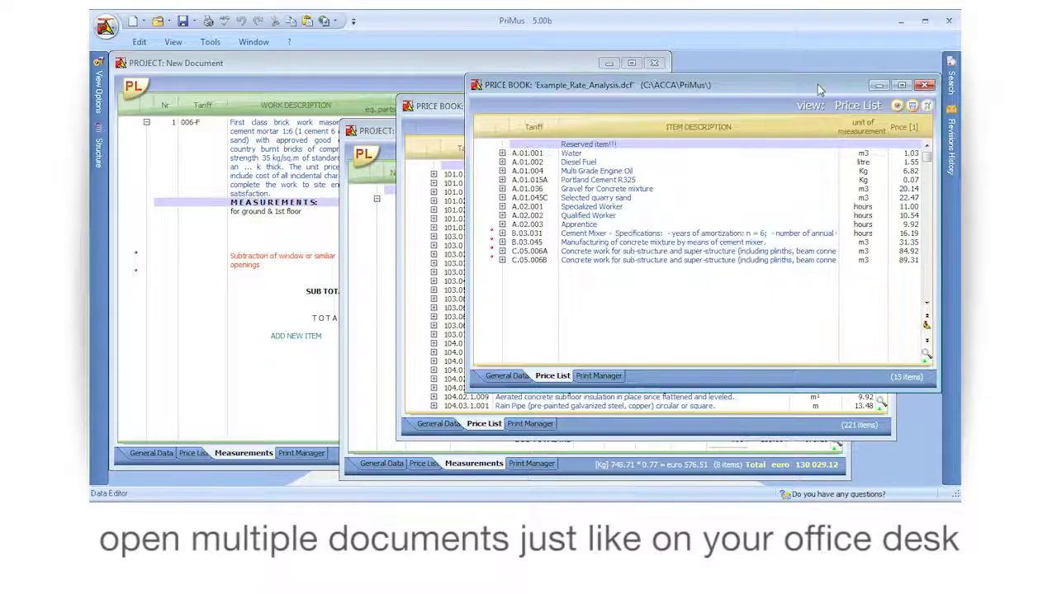
- Copy the General Data section from Example_Project_Main_Measurements.dcf into the New Document project
click(370, 69)
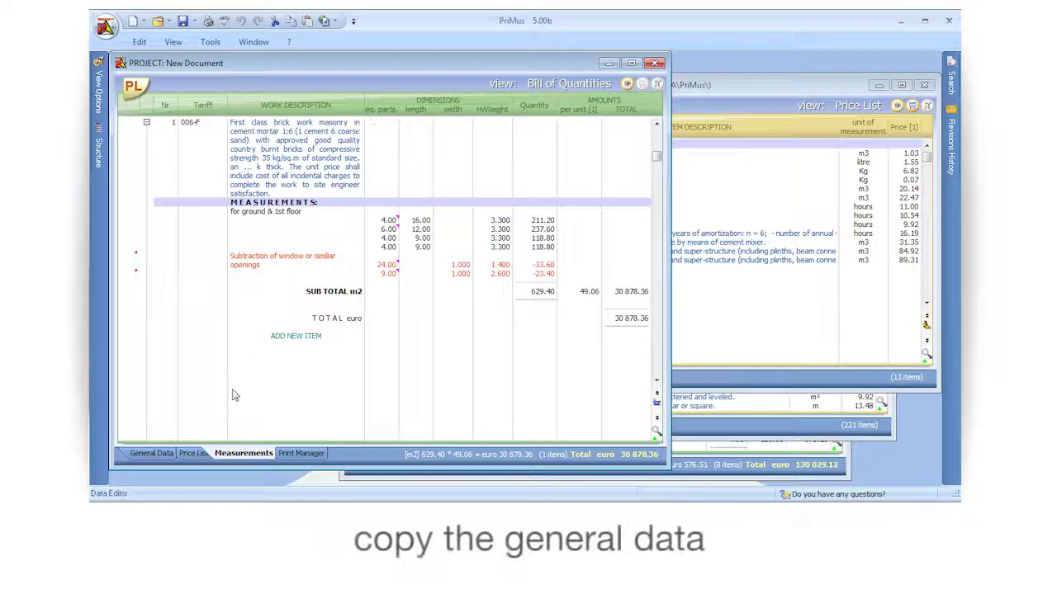
click(151, 454)
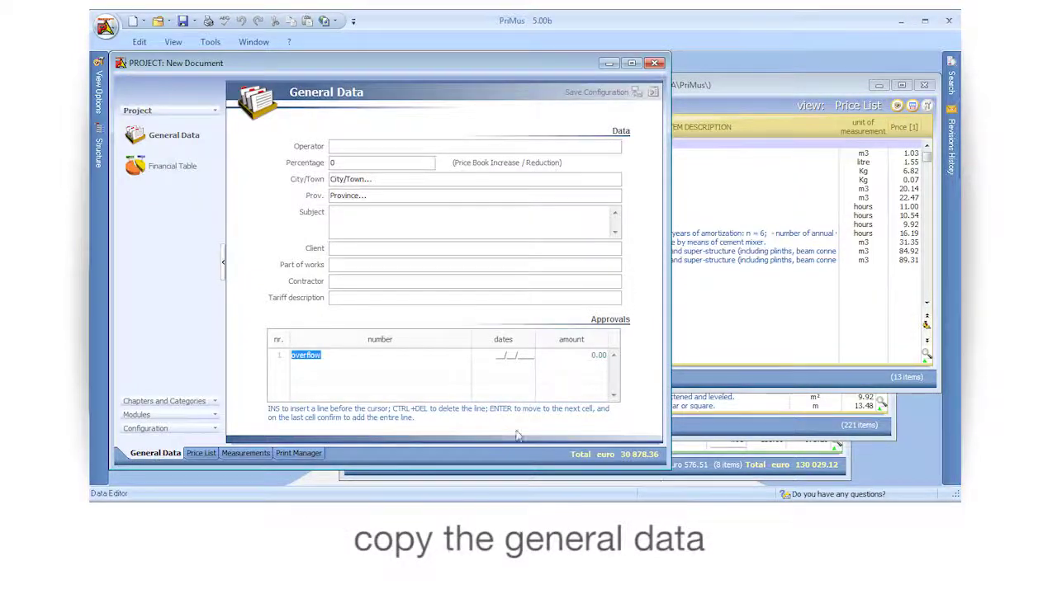
click(746, 464)
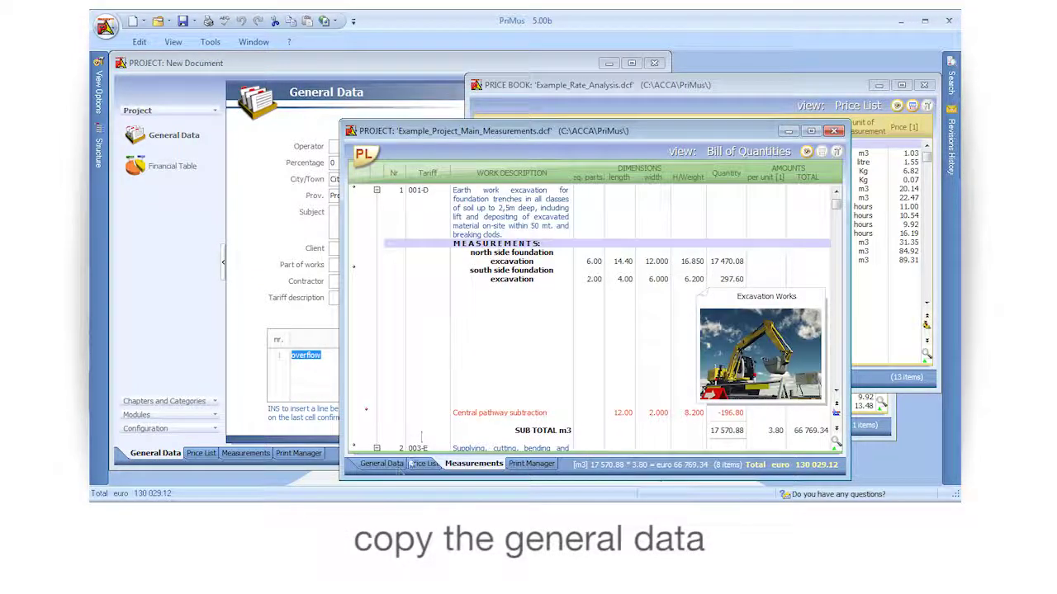
click(382, 464)
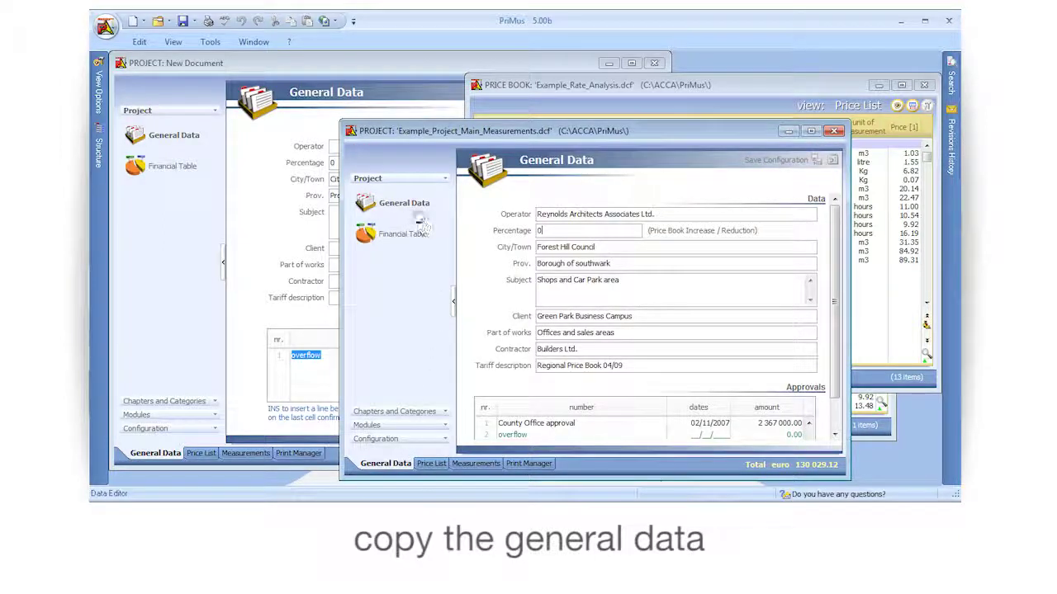
drag(232, 286, 144, 231)
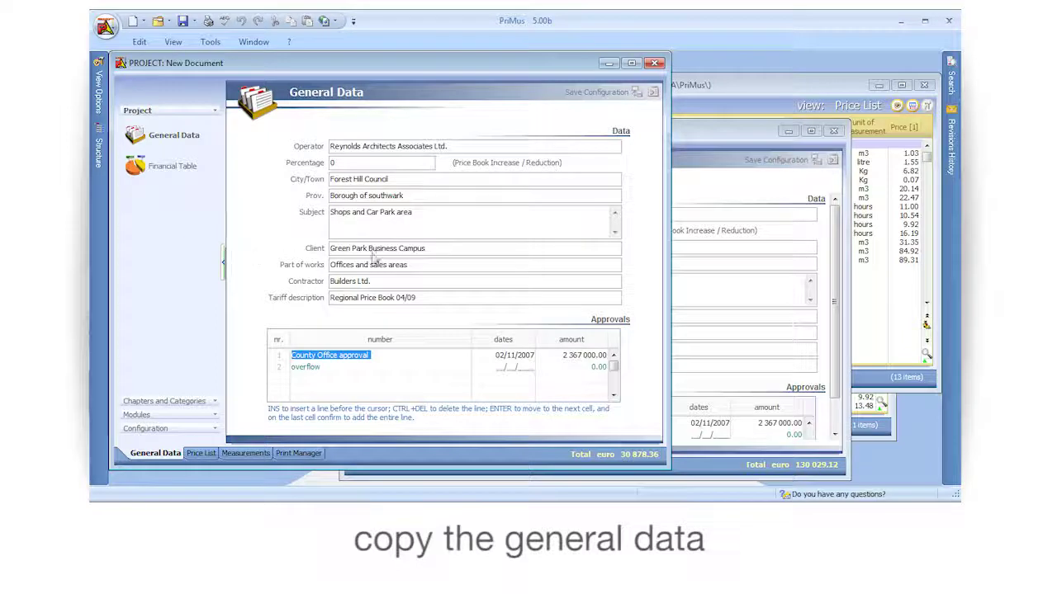
- Copy the Super Chapters list from Example_Project_Main_Measurements.dcf into the New Document project
click(723, 135)
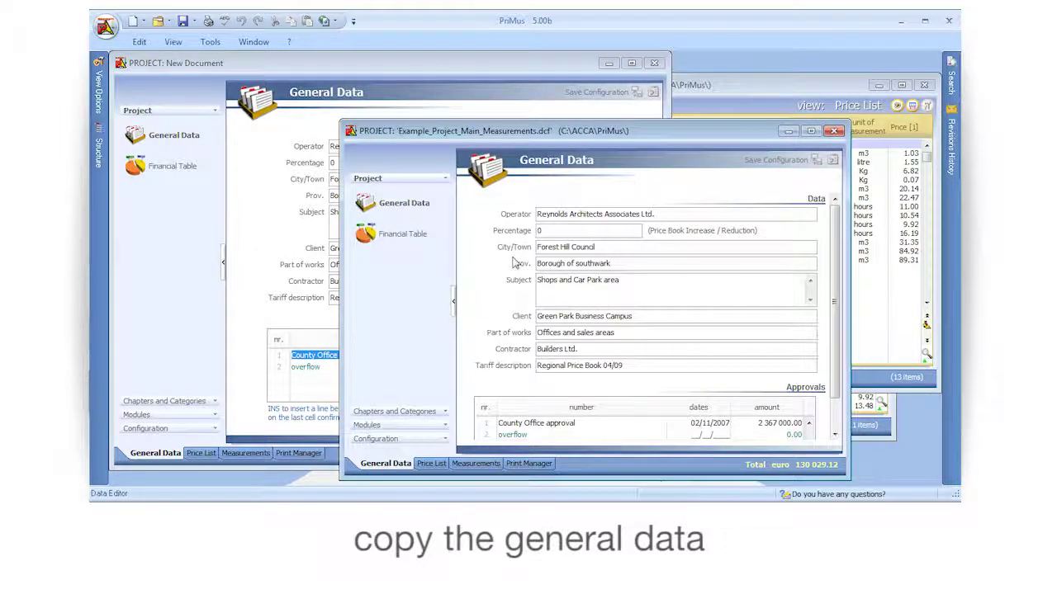
click(411, 411)
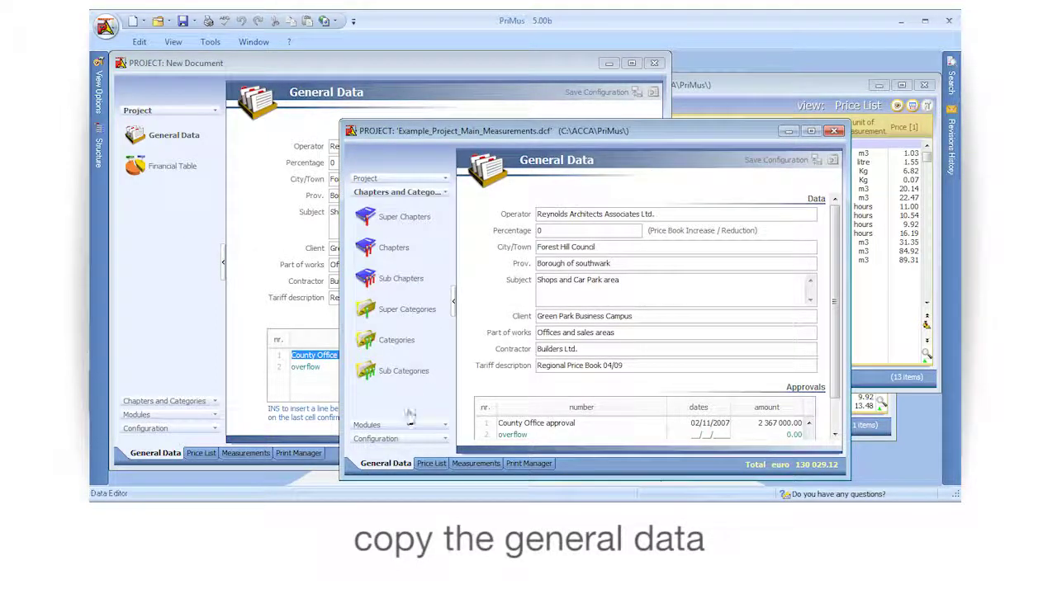
click(413, 219)
click(160, 239)
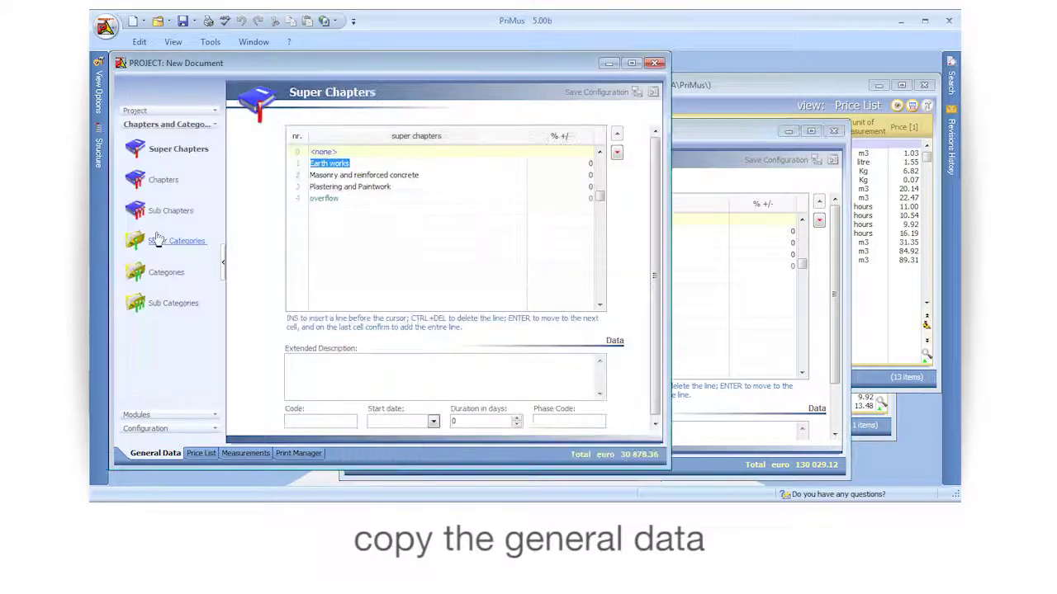
- Copy the Super Categories list from Example_Project_Main_Measurements.dcf into the New Document project
click(716, 131)
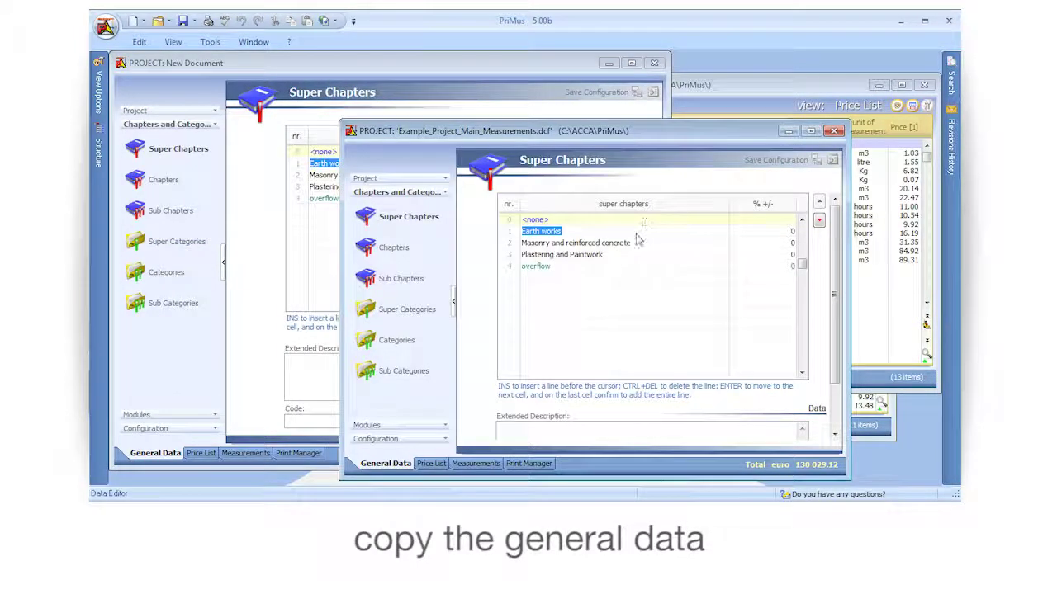
click(411, 312)
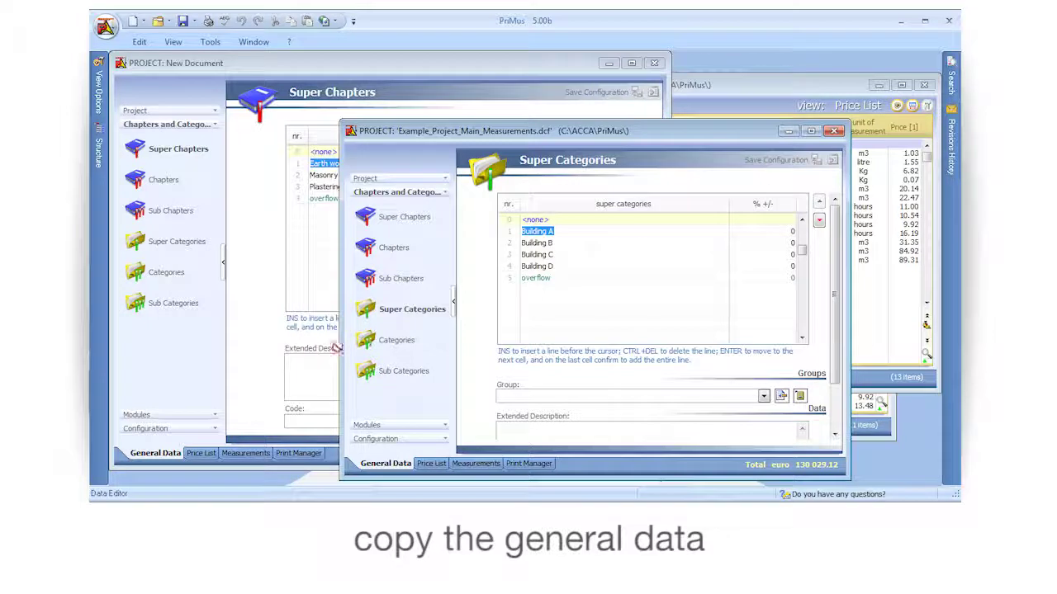
drag(180, 374, 173, 369)
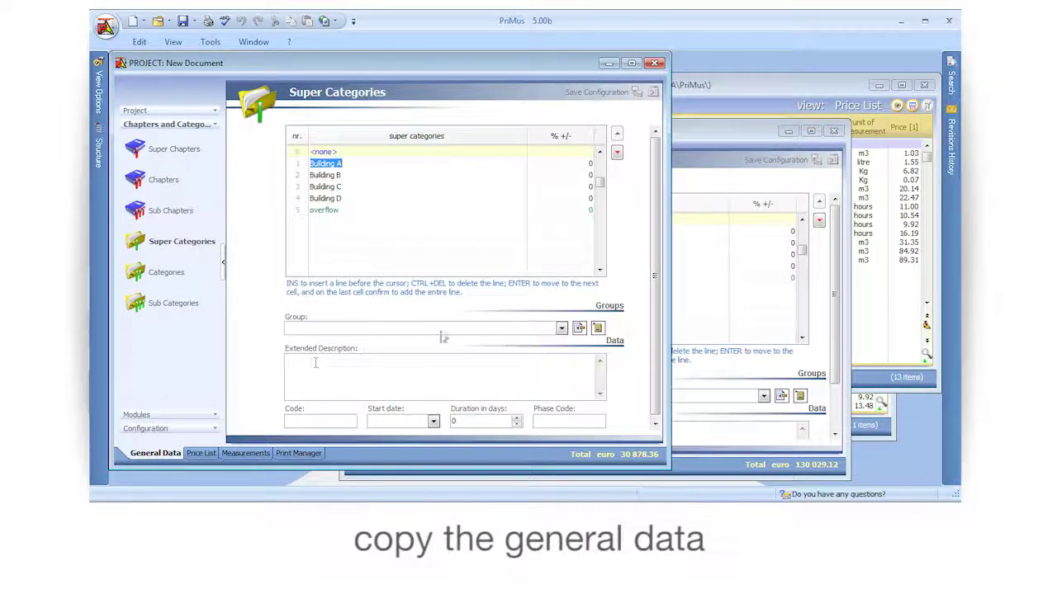
- Copy the Categories list from Example_Project_Main_Measurements.dcf into the New Document project
click(719, 134)
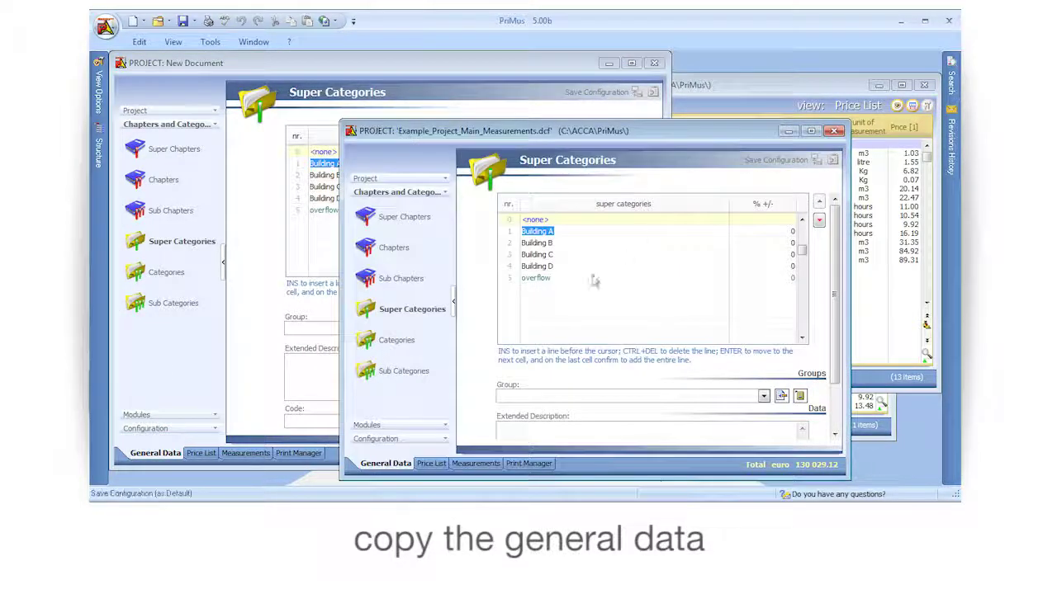
click(410, 342)
drag(404, 343, 190, 366)
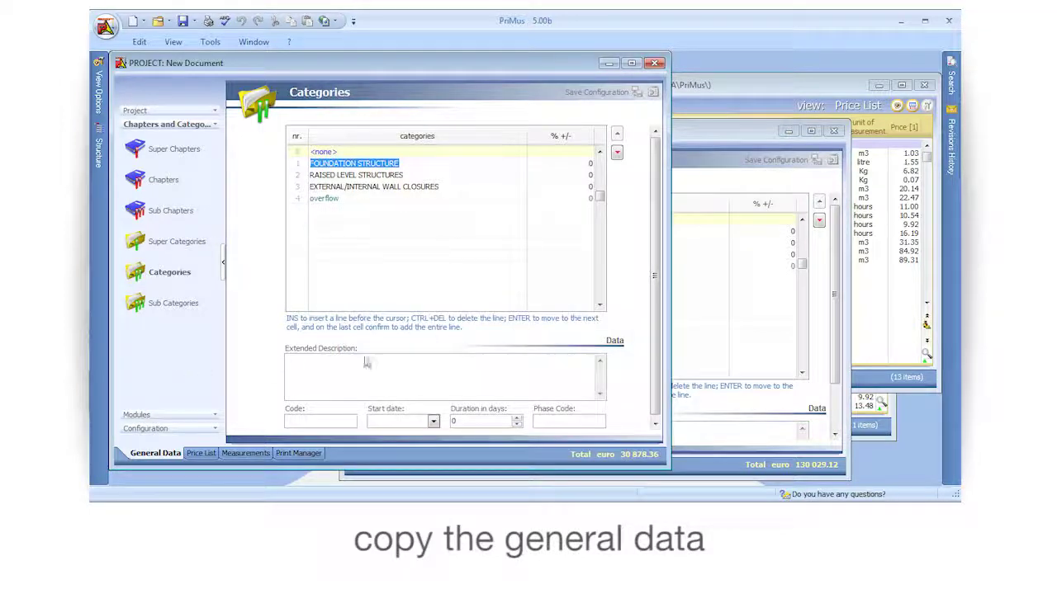
- Copy the Sub Categories list from Example_Project_Main_Measurements.dcf into the New Document project
click(715, 176)
click(408, 371)
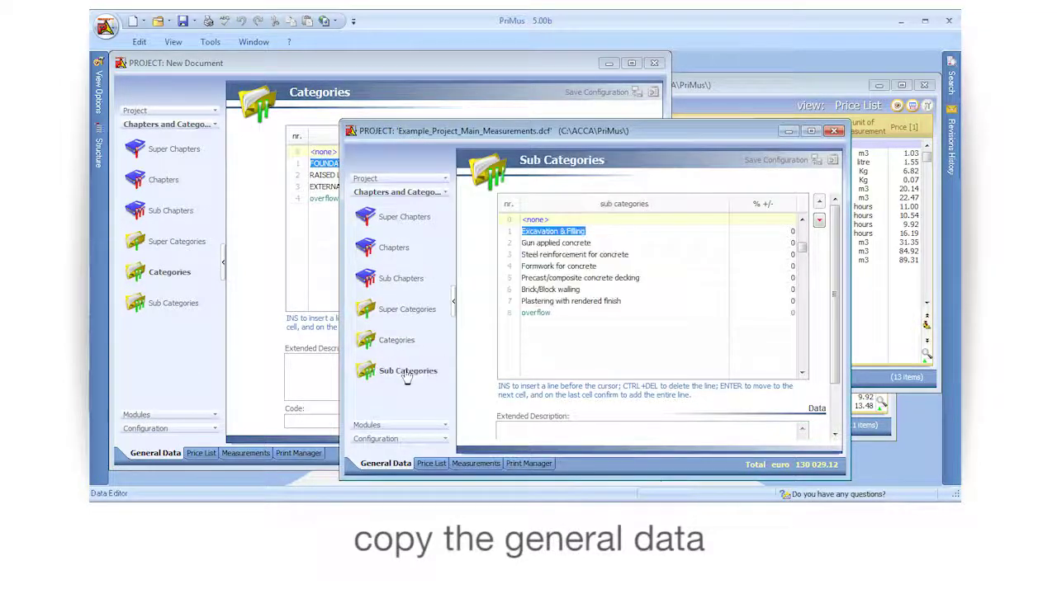
drag(166, 366, 166, 365)
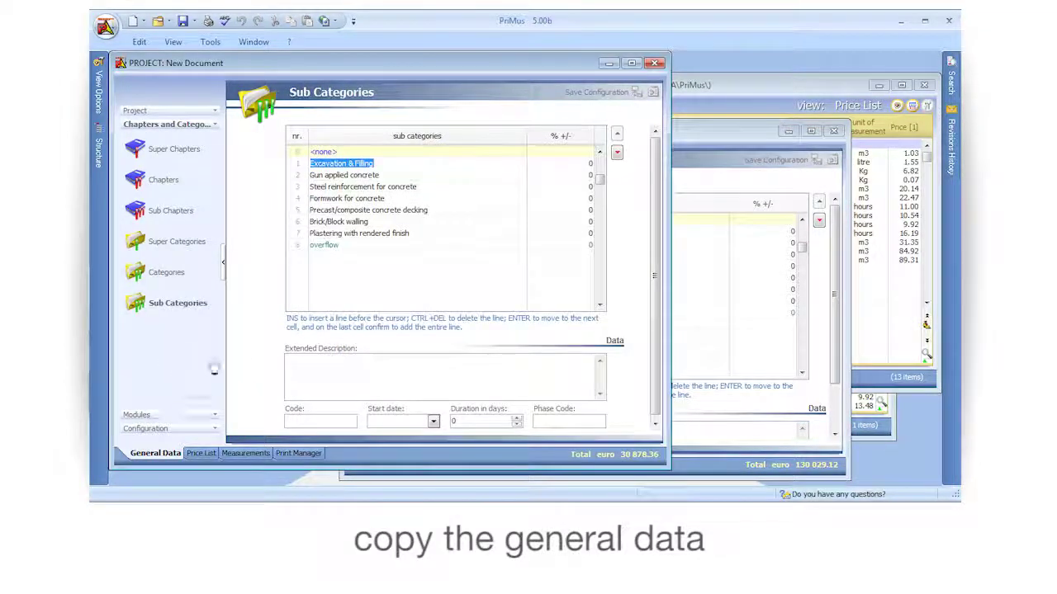
- Copy the Page Cover Settings from Example_Project_Main_Measurements.dcf into the New Document project
click(725, 134)
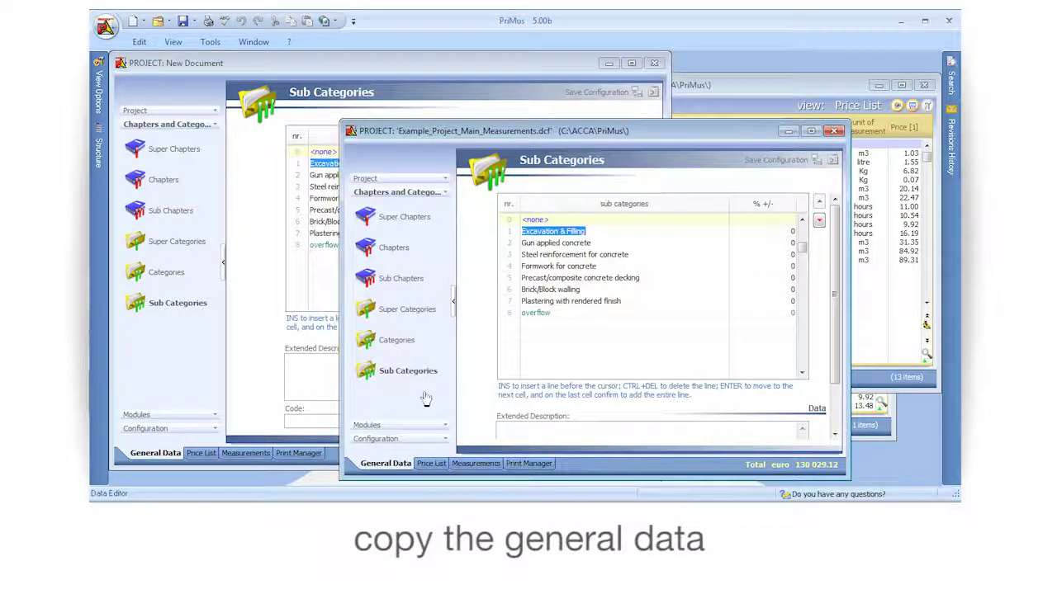
click(388, 438)
click(395, 341)
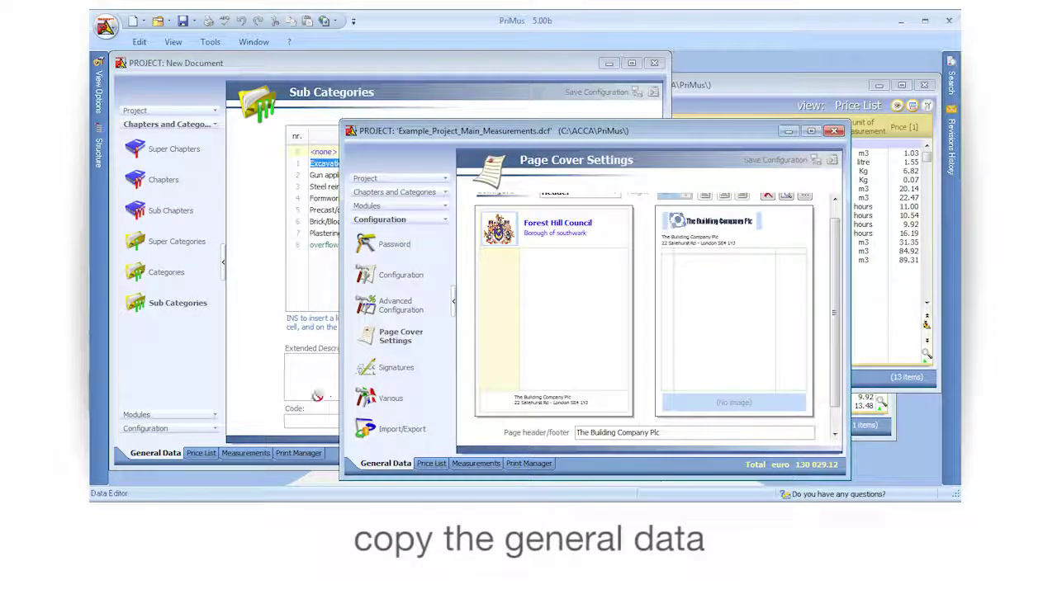
drag(165, 378, 166, 376)
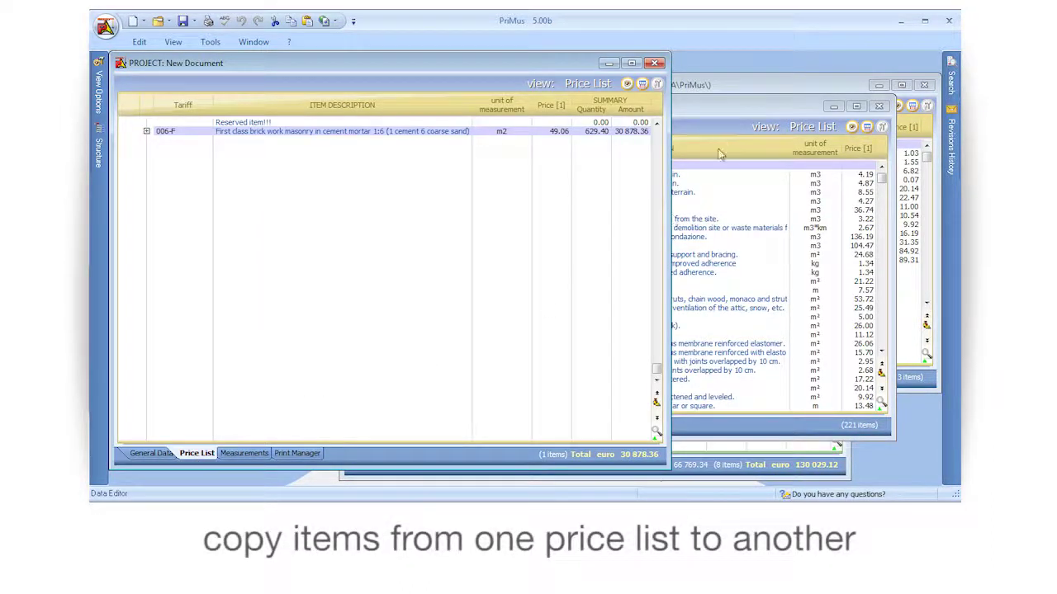
- Copy items 101.01.1.005, 103.01.1.005 and 103.07.1.009 together from the Example_Price_List.dcf price book into New Document's price list
click(686, 184)
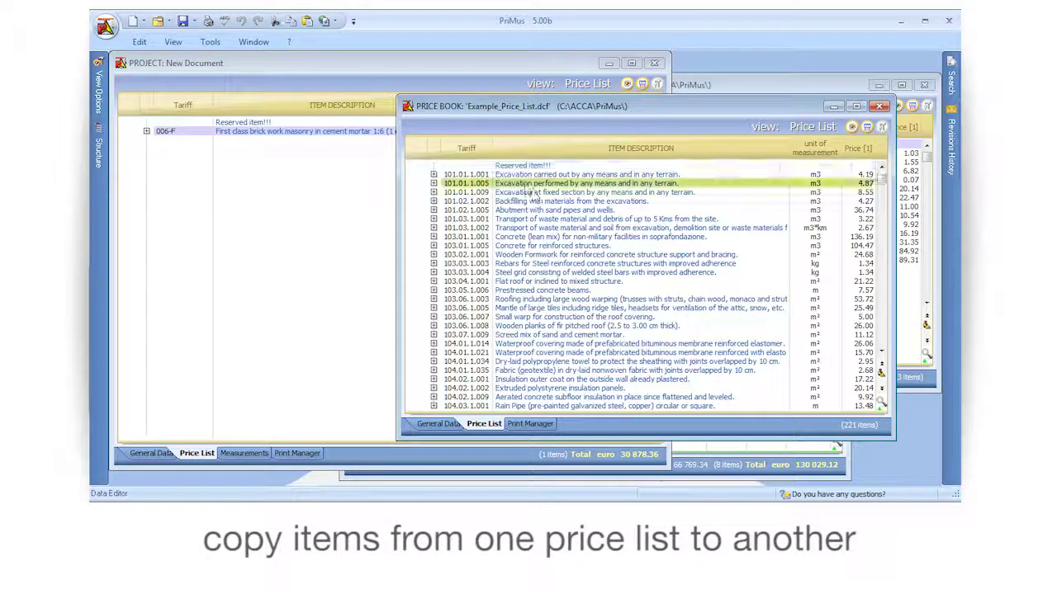
ctrl+click(520, 245)
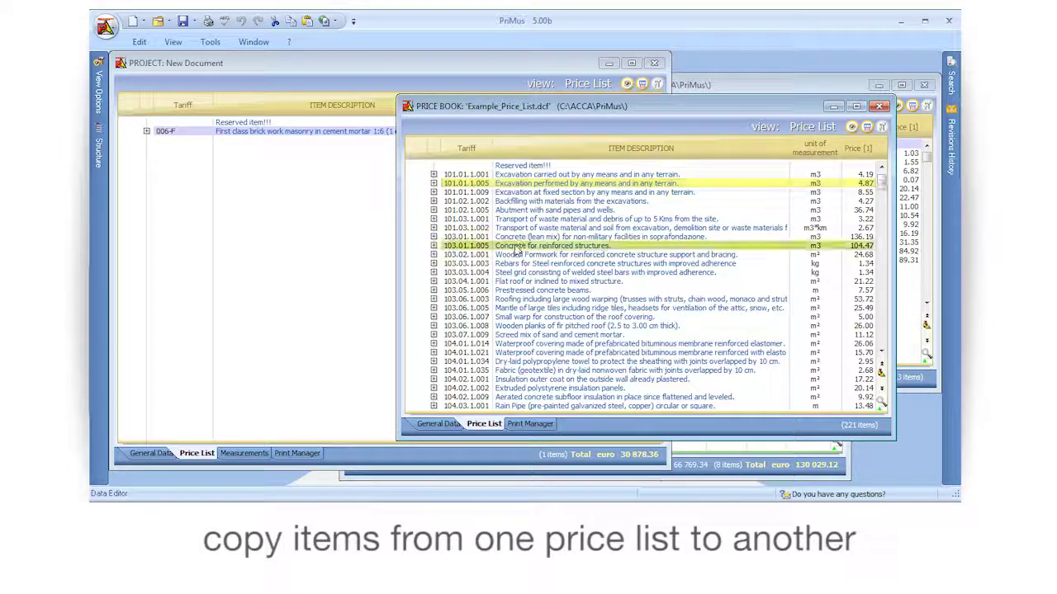
ctrl+click(506, 335)
drag(472, 253, 191, 181)
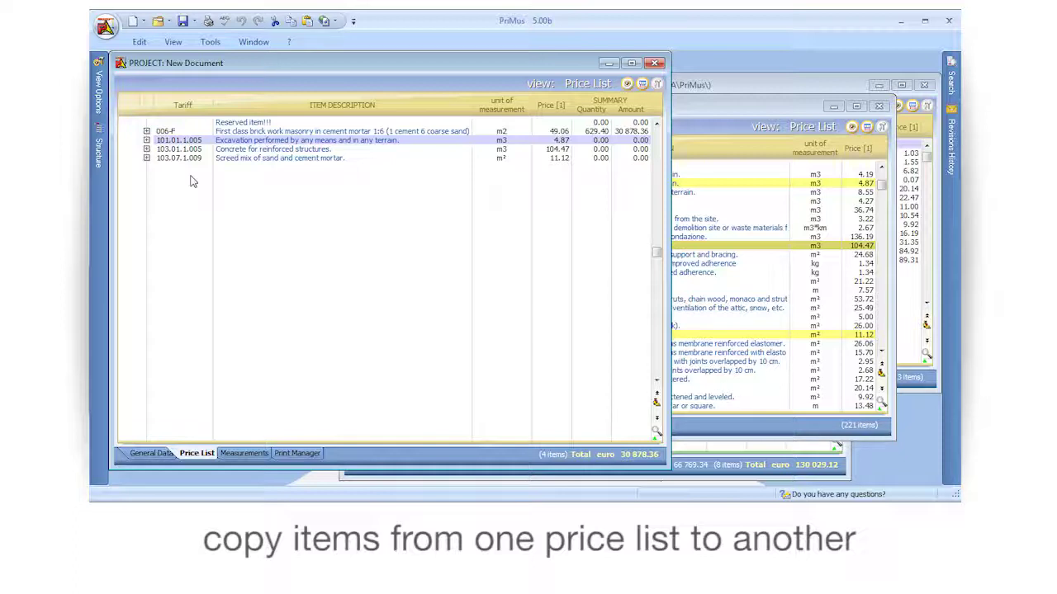
- Add the price list item "Concrete for reinforced structures" to New Document's bill of quantities
click(244, 453)
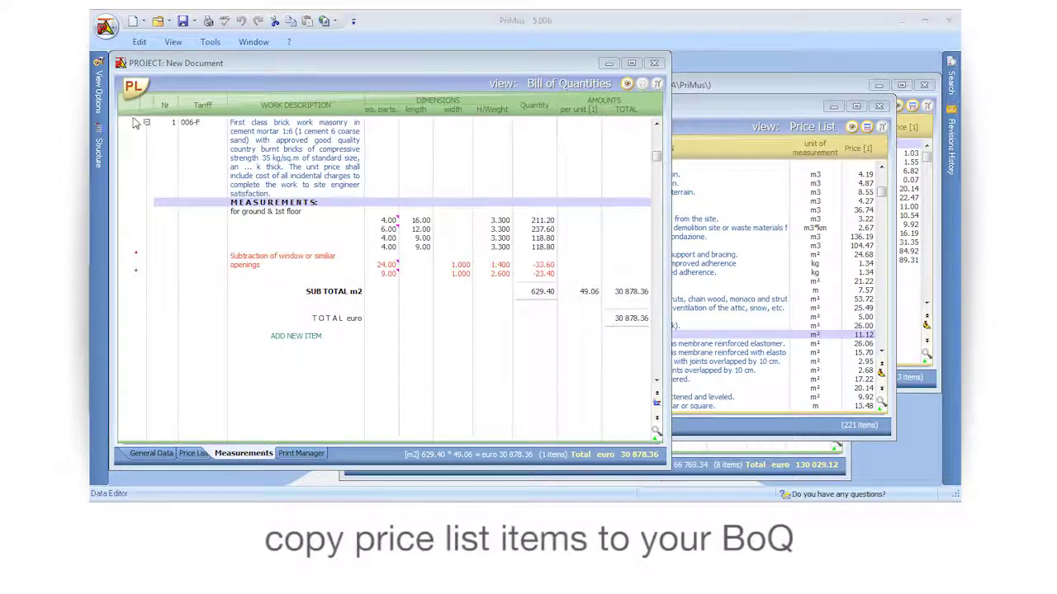
click(134, 90)
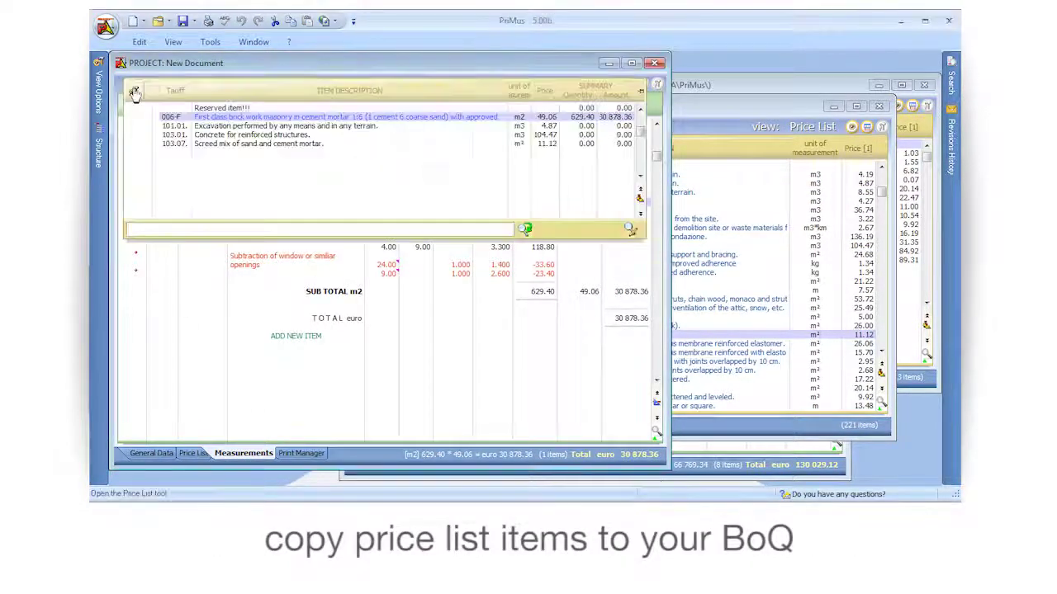
double_click(222, 135)
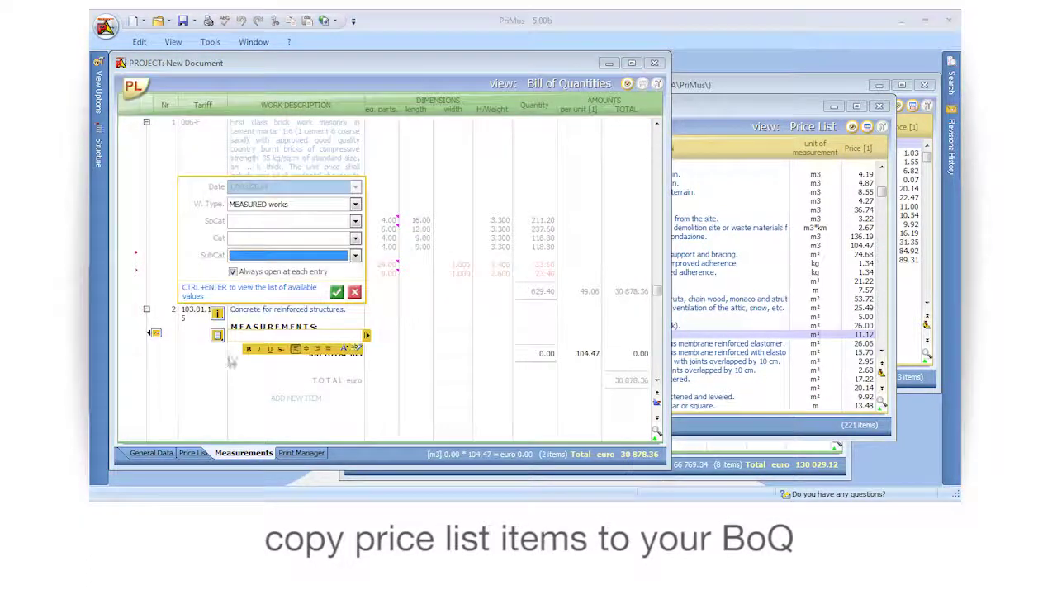
- Assign the concrete item to super category 001 - Building A, choose its category and confirm the classification
click(355, 221)
click(334, 231)
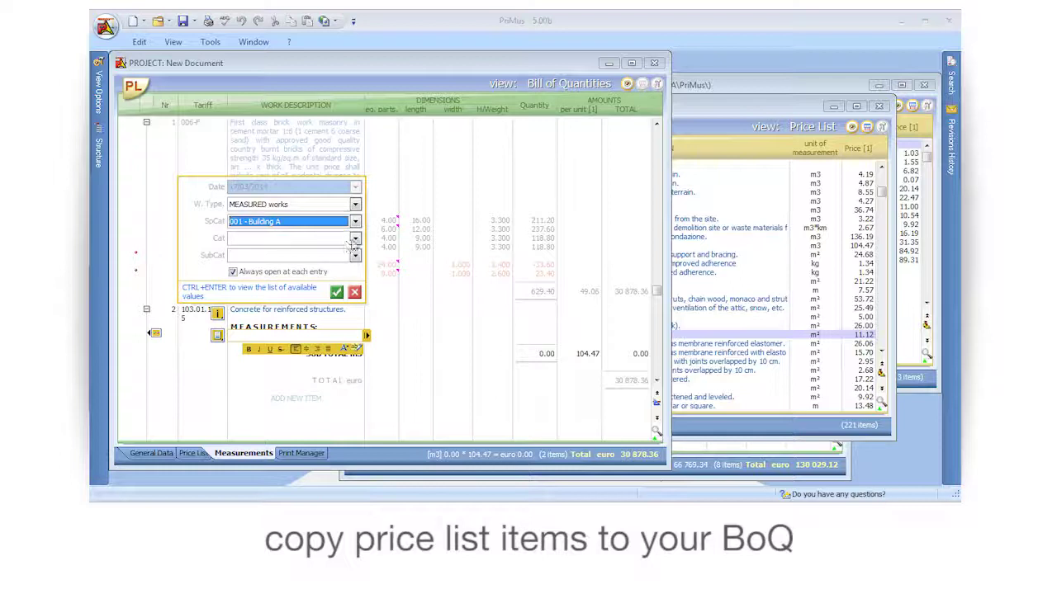
click(355, 239)
click(335, 255)
click(336, 292)
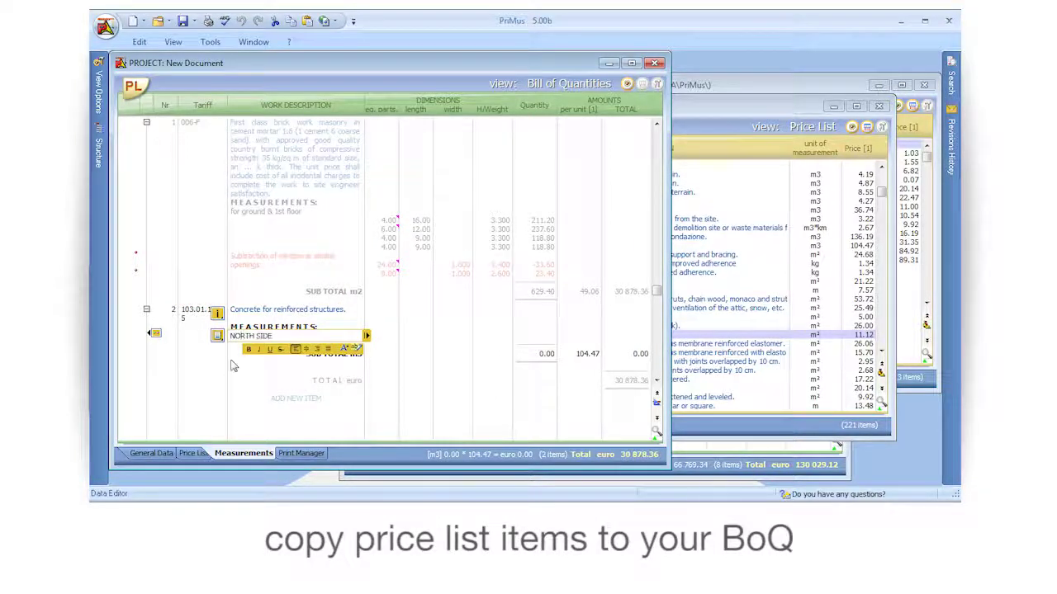
- Enter the concrete item's NORTH SIDE measurement with 3 equal parts, length 6, width 5 and height 0.5
key(Tab)
text(3)
key(Tab)
text(6)
key(Tab)
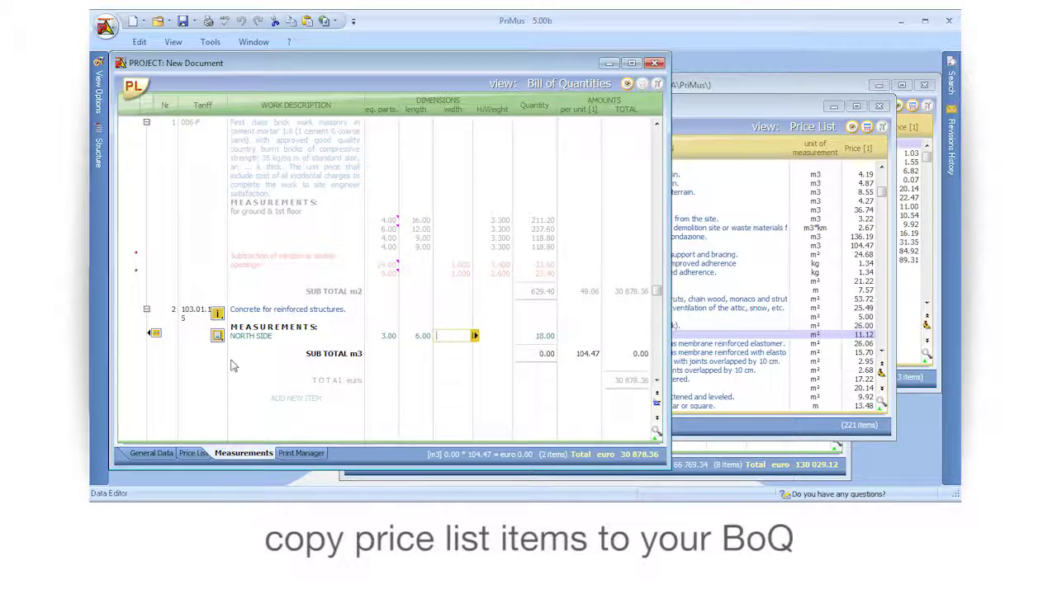
text(5)
key(Tab)
text(.5)
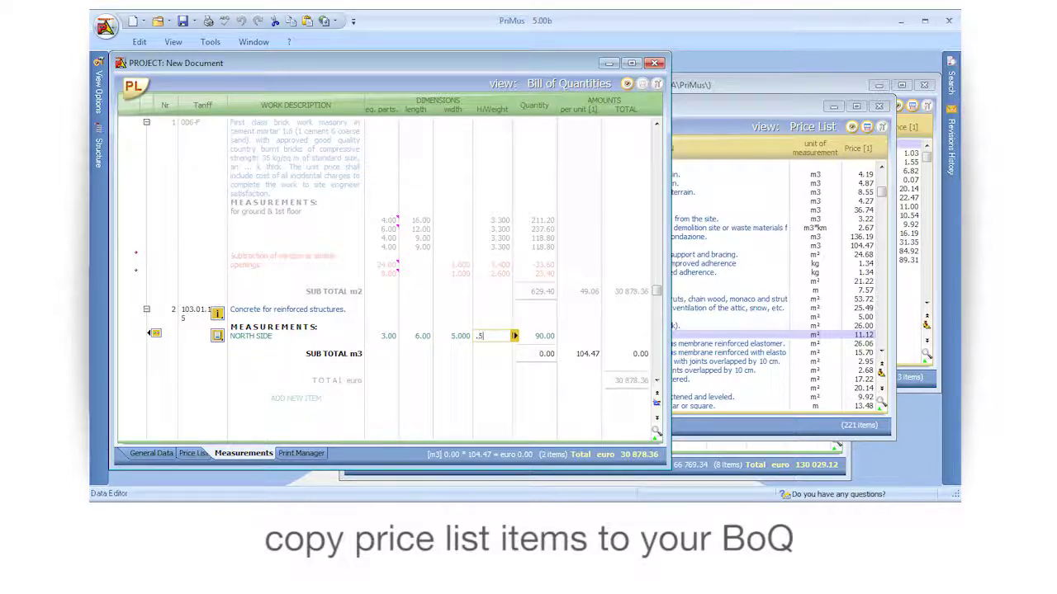
key(Tab)
- Add a second concrete measurement line without description or equal parts, keeping length 6, width 5 and height 0.5
key(Tab)
key(Tab)
key(Tab)
key(Tab)
key(Tab)
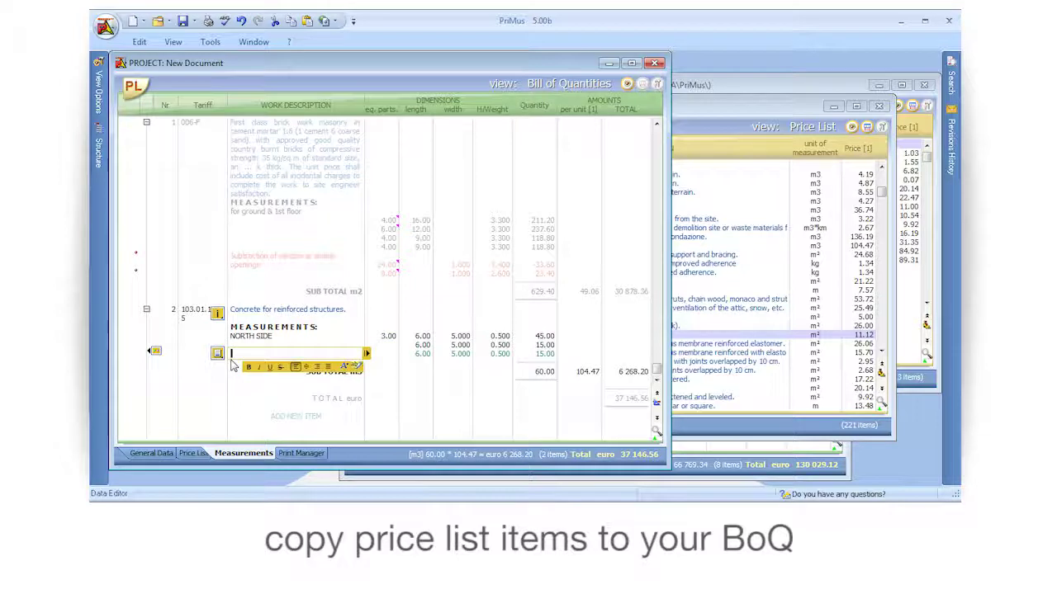
- Add a third concrete measurement line with length 8, width 4 and height 0.5, and finish the measurement entry
key(Tab)
key(Tab)
text(8)
key(Tab)
text(4)
key(Tab)
key(Tab)
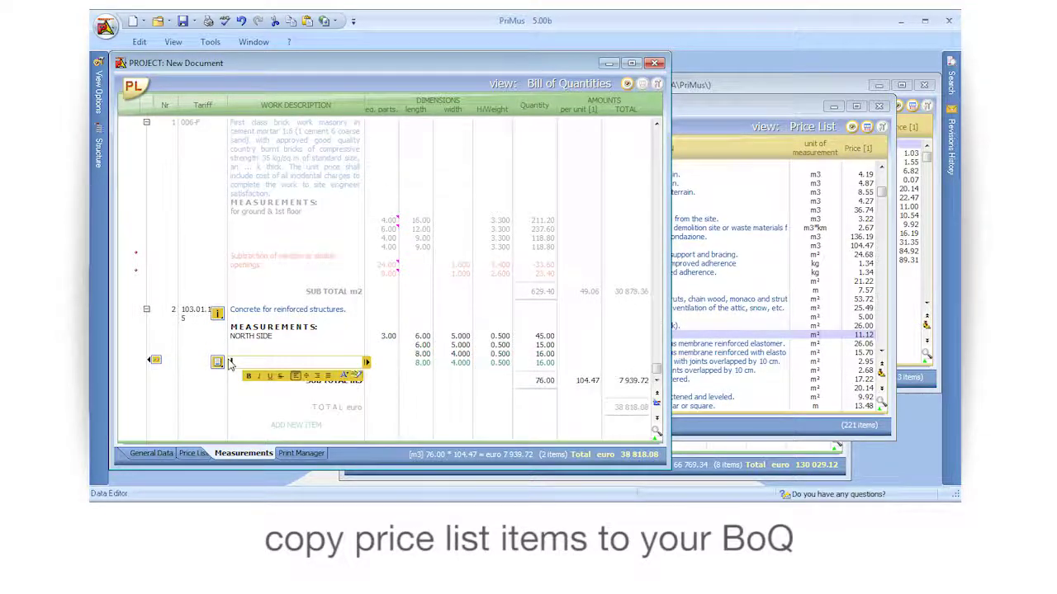
key(Escape)
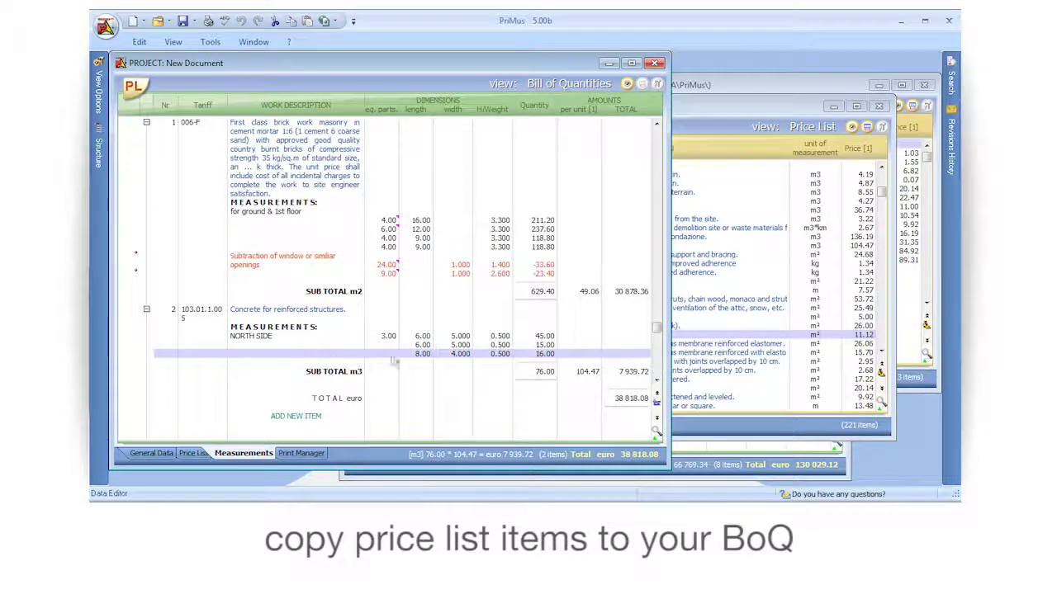
- Copy form work item 002-E from the price list of Example_Project_Main_Measurements.dcf into New Document's bill of quantities above the concrete item
click(725, 459)
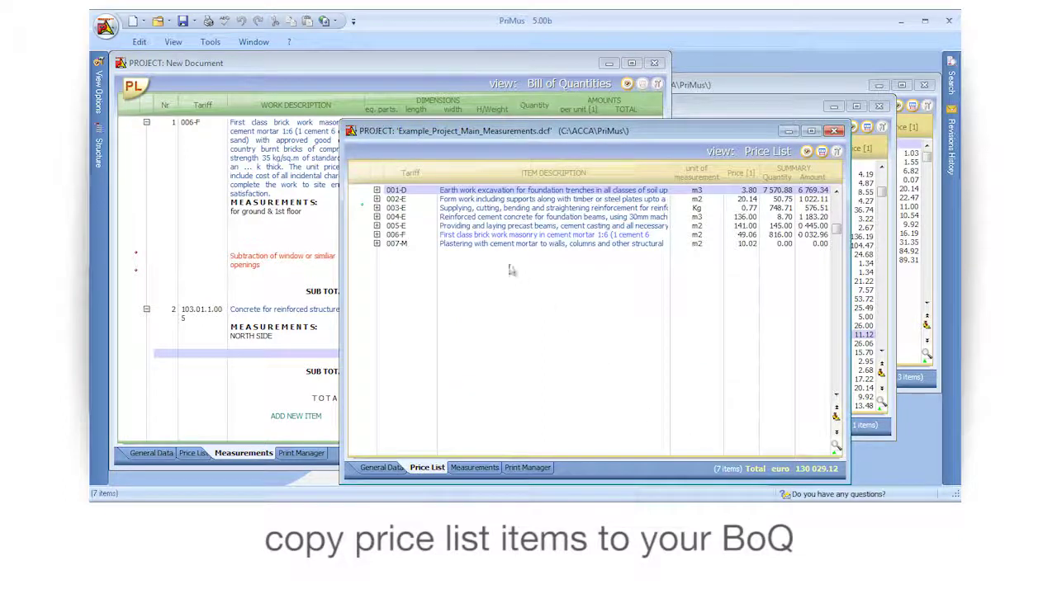
drag(473, 207, 176, 315)
click(336, 329)
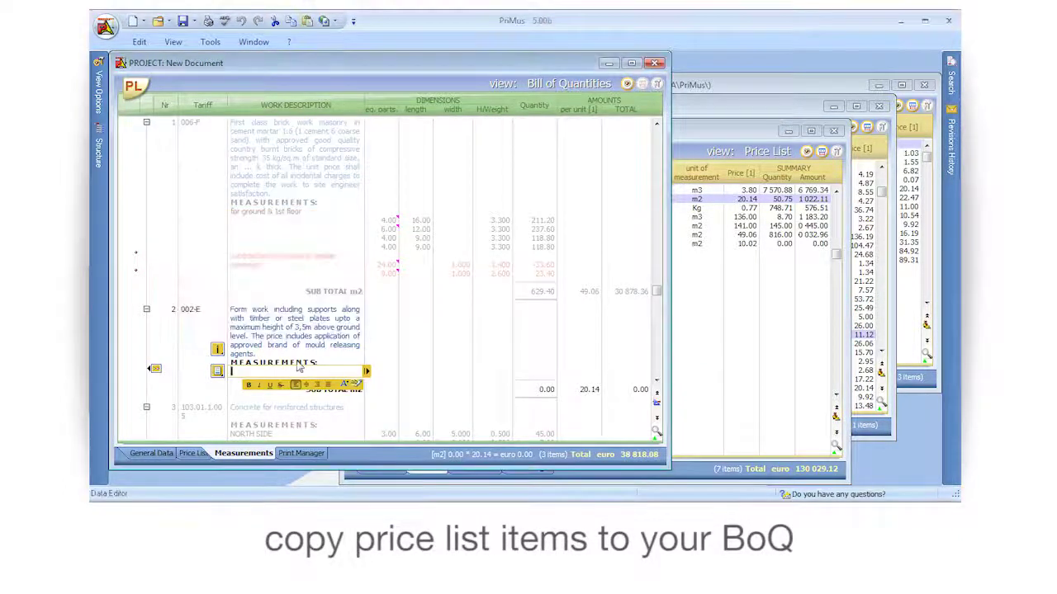
- Enter the form work measurement "for sub-structure" with 2 equal parts, length 6 and width 0.5
key(Tab)
text(2)
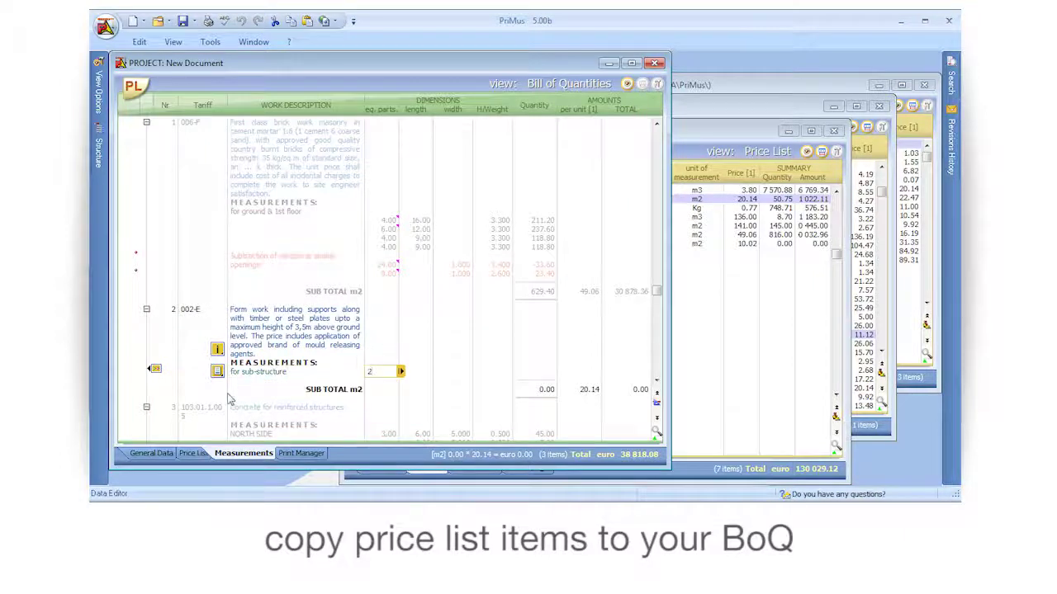
key(Tab)
text(6)
key(Tab)
key(Tab)
key(Tab)
- Add a second form work measurement line repeating 2 equal parts, length 6 and width 0.5
key(Tab)
key(Tab)
key(Tab)
key(Tab)
key(Tab)
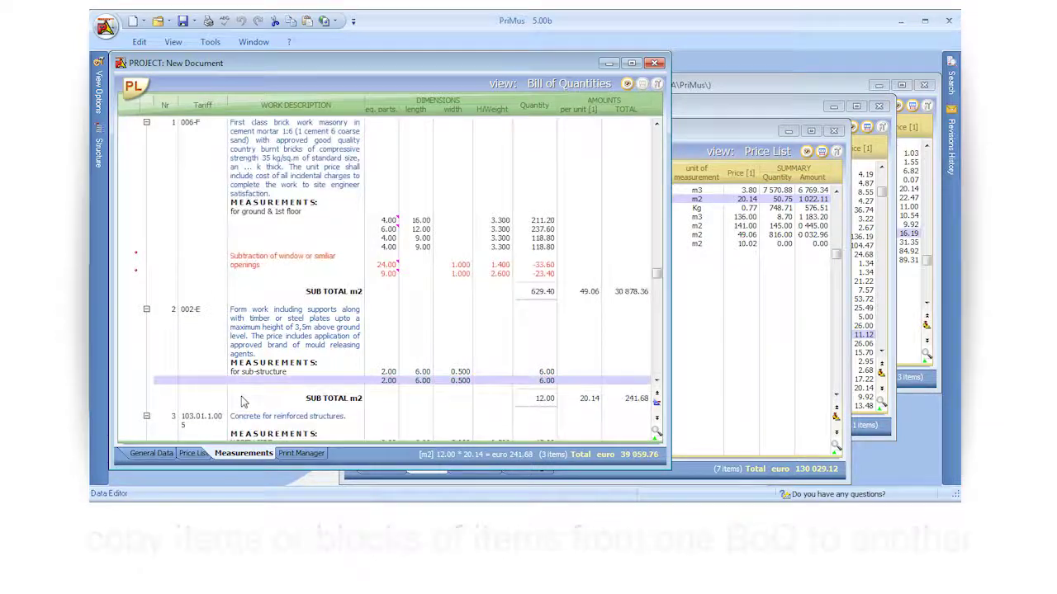
- Copy all eight work items, 001-D to 006-F, from Example_Project_Main_Measurements.dcf's bill of quantities to the start of New Document's bill of quantities
click(698, 374)
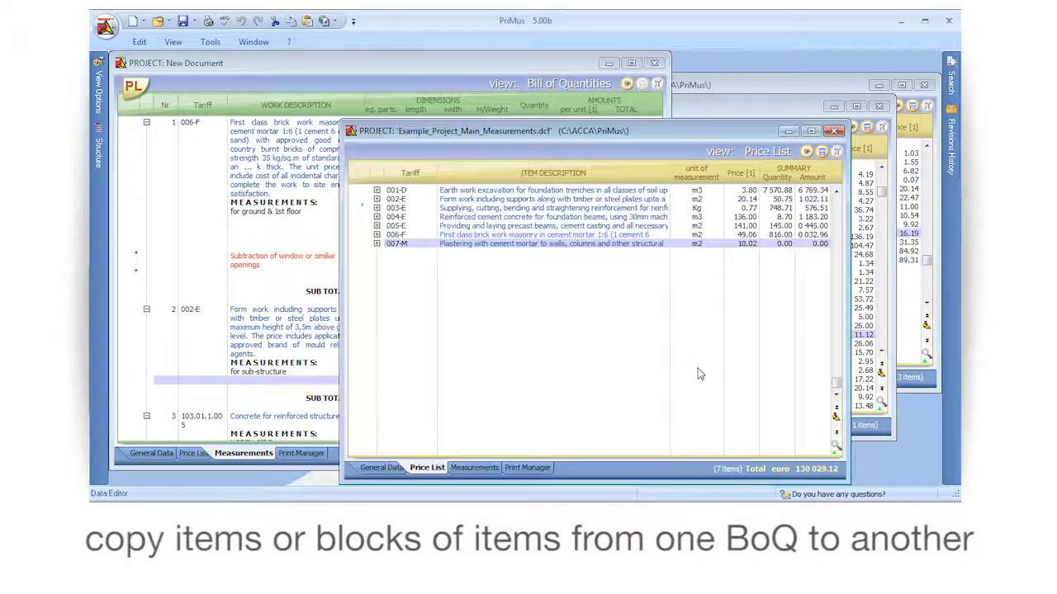
click(473, 467)
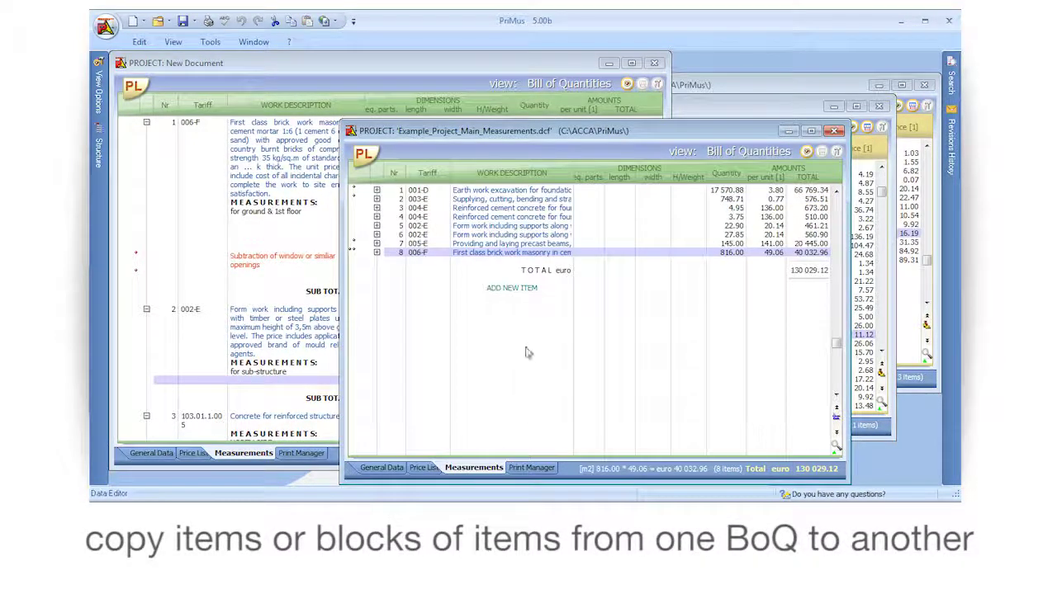
click(488, 193)
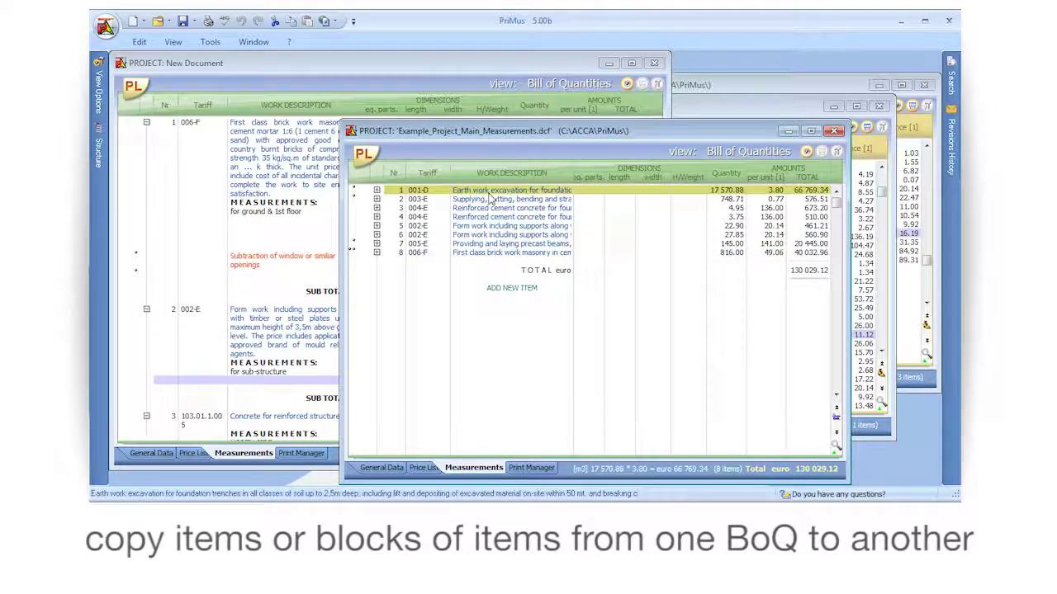
key(shift+Down)
key(shift+Down)
key(shift+Down)
key(shift+Down)
key(shift+Down)
key(shift+Down)
key(shift+Down)
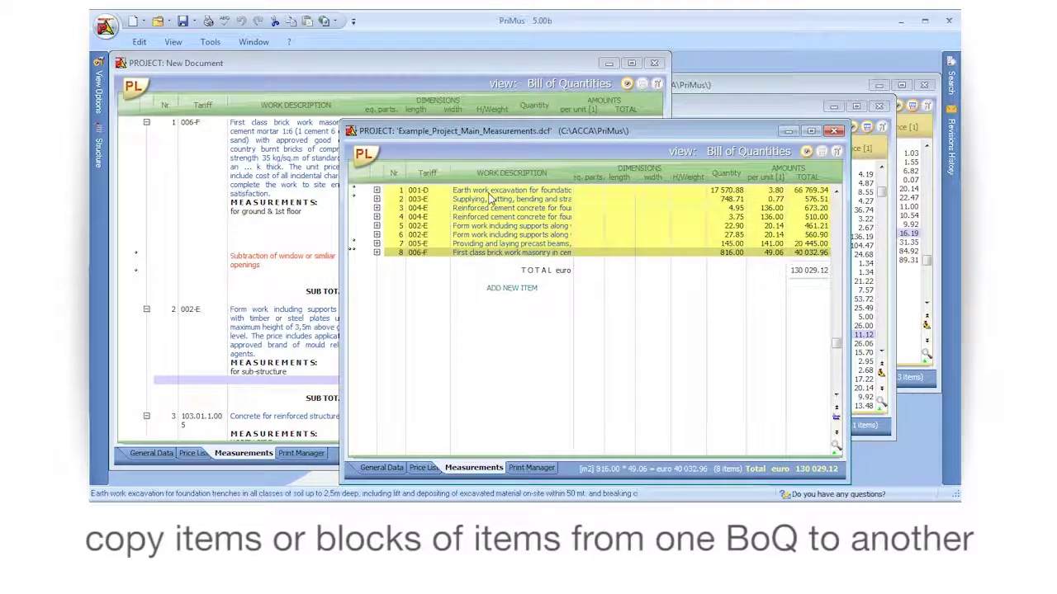
drag(444, 192, 161, 142)
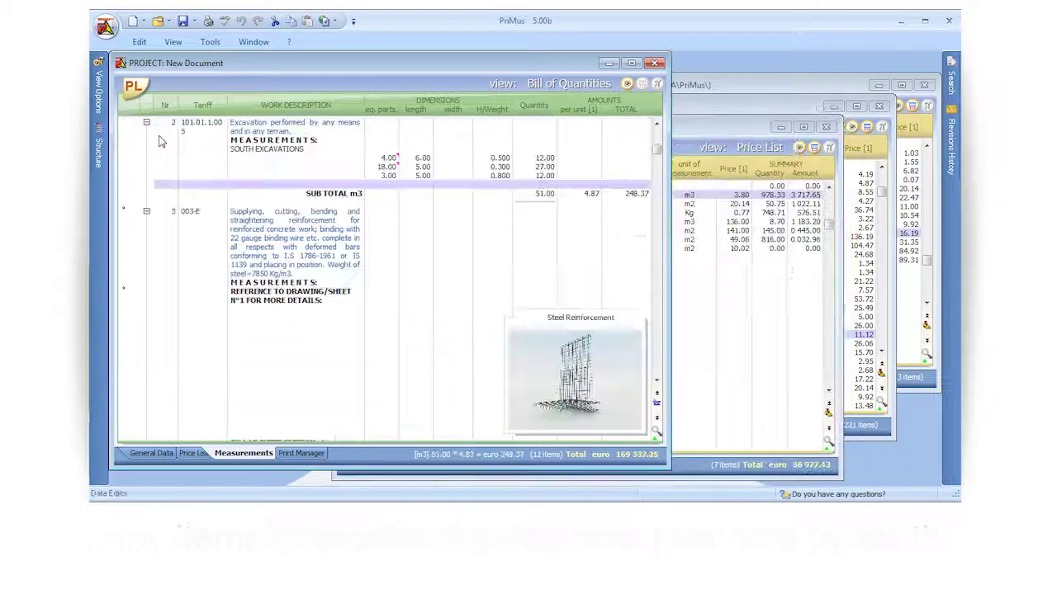
- Copy the "north side foundation excavation" and "detracting" lines from item 001-D in Example_Project_Main_Measurements.dcf above the last measurement of New Document's excavation item 101.01.1.005
click(419, 178)
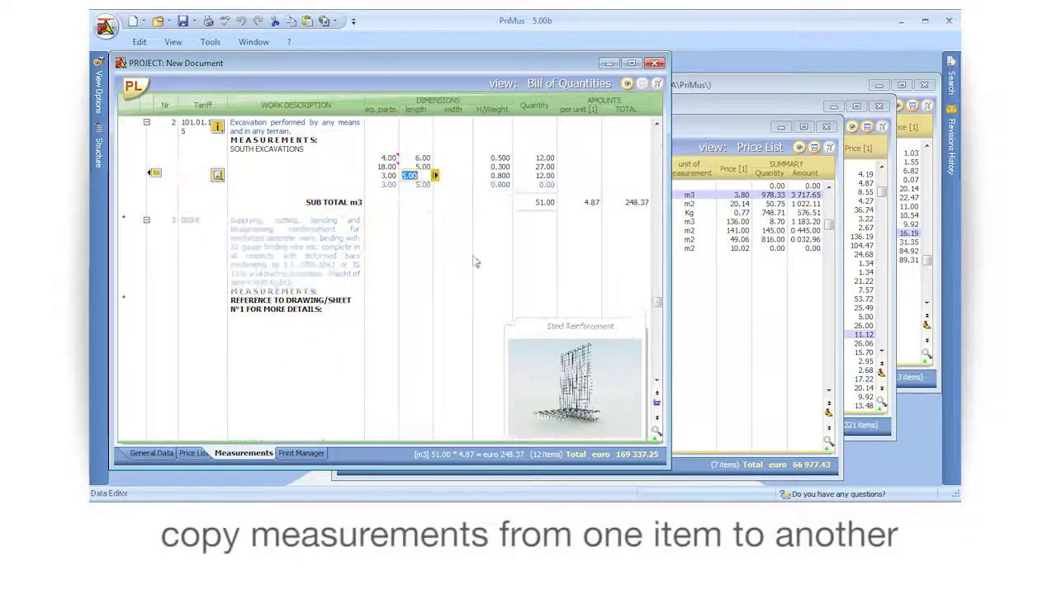
click(694, 353)
click(466, 463)
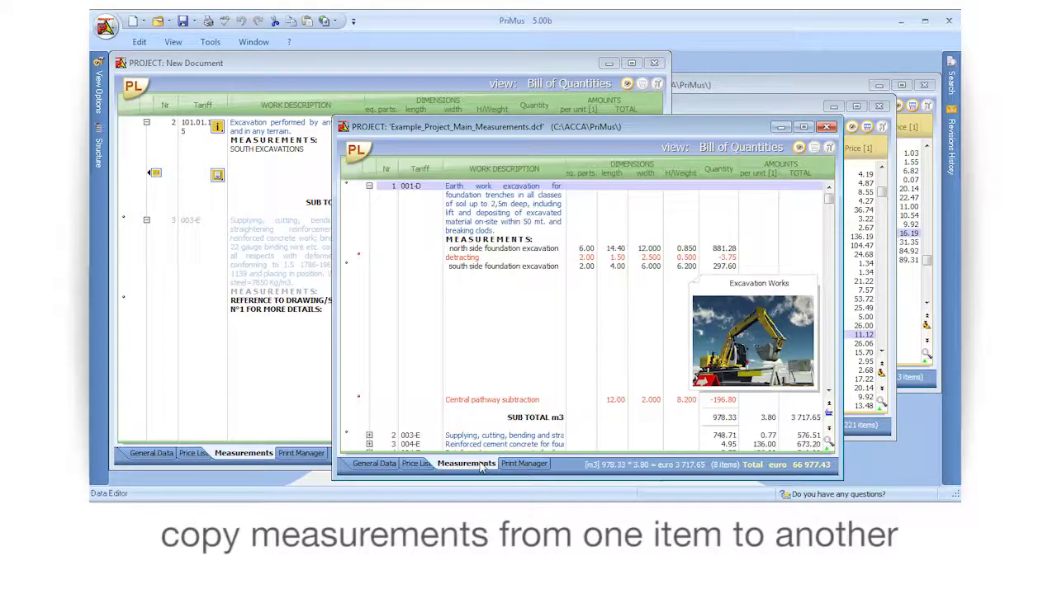
click(553, 252)
key(ctrl+v)
click(577, 259)
click(588, 259)
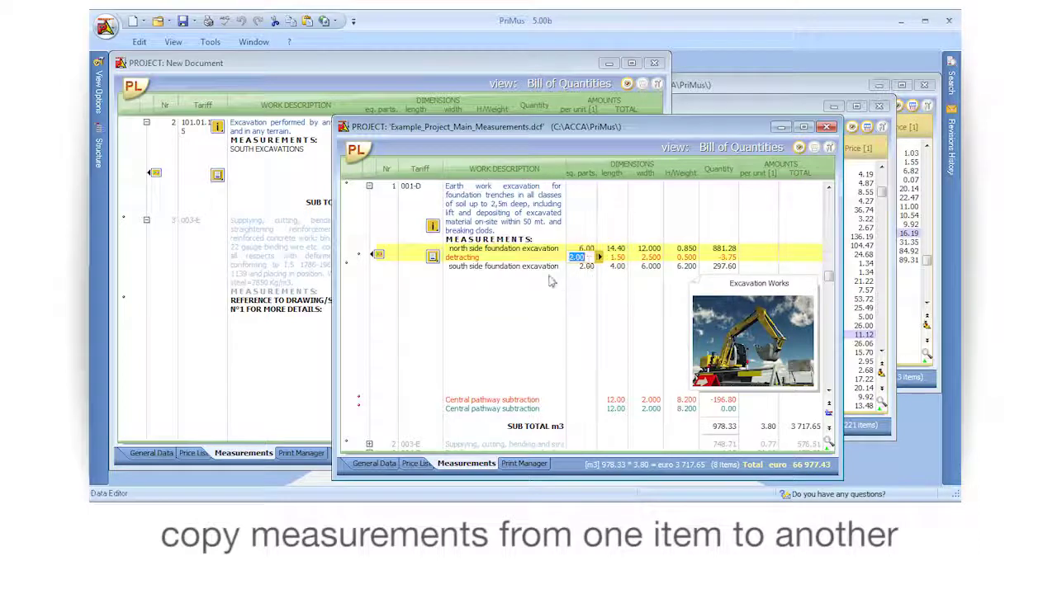
drag(551, 129, 647, 124)
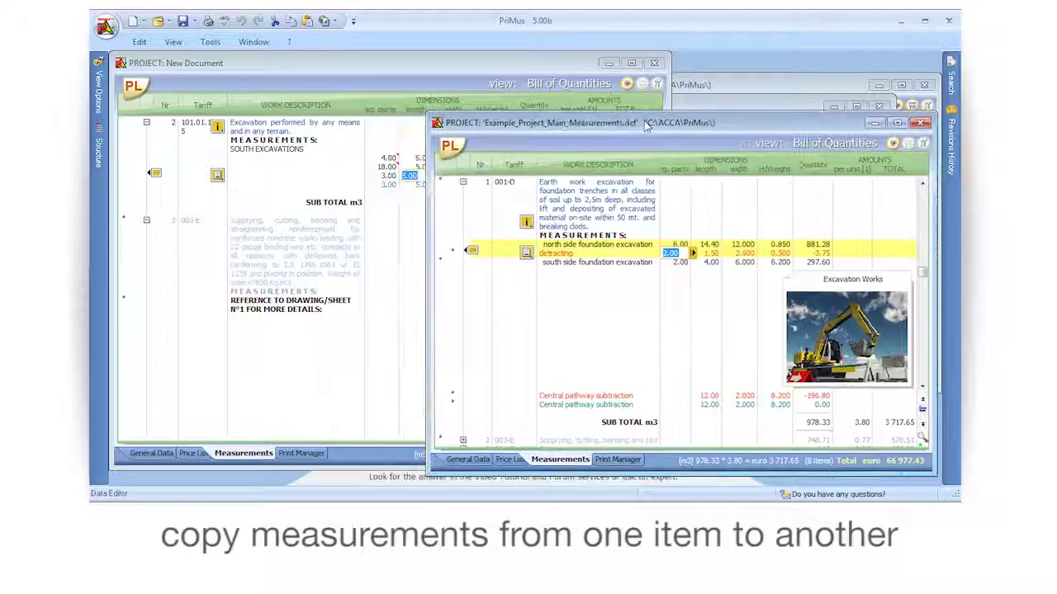
click(596, 246)
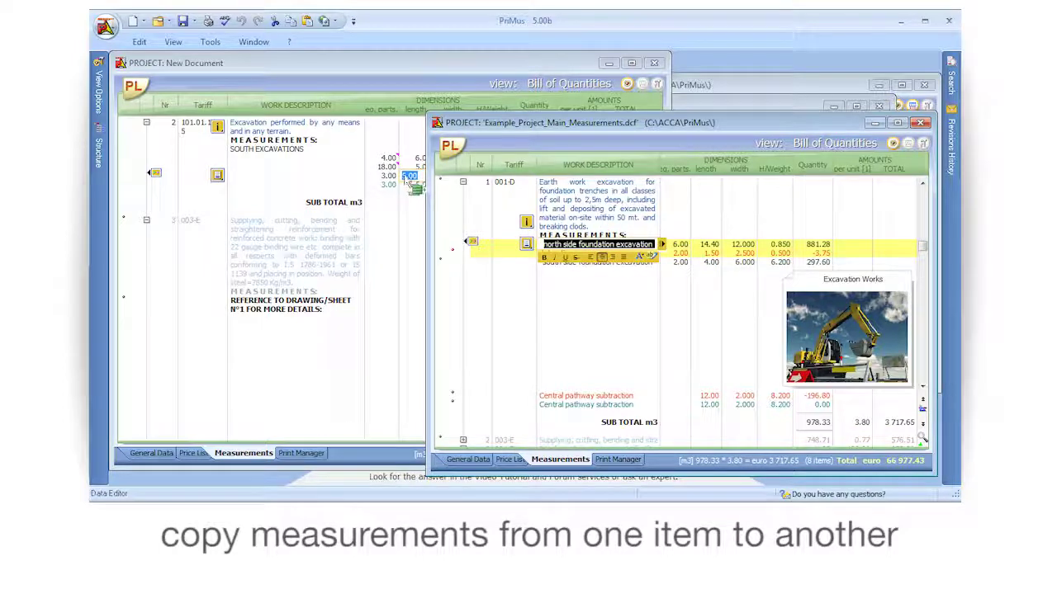
drag(407, 181, 406, 185)
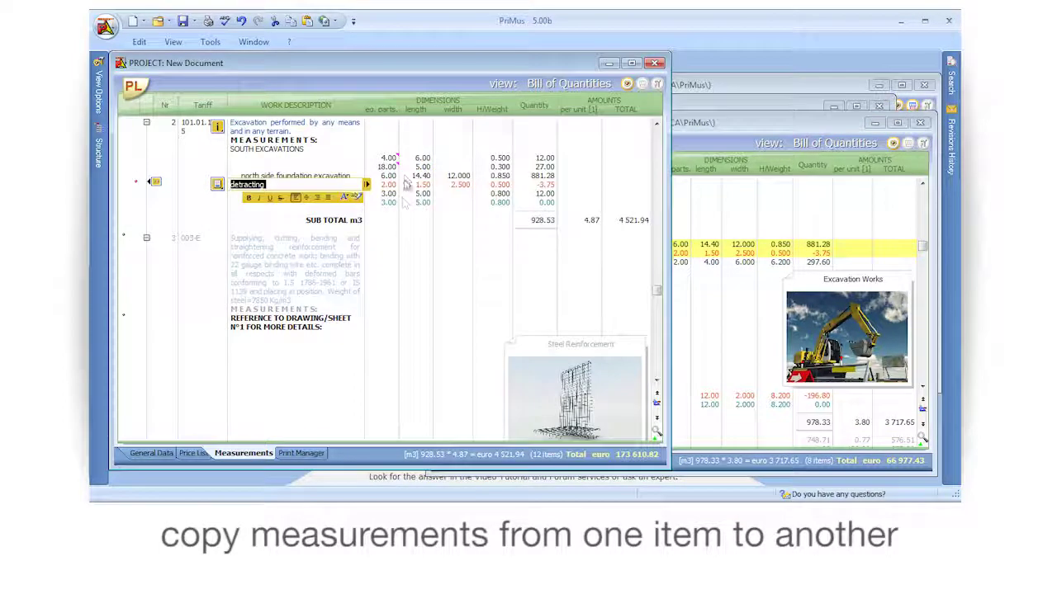
key(Escape)
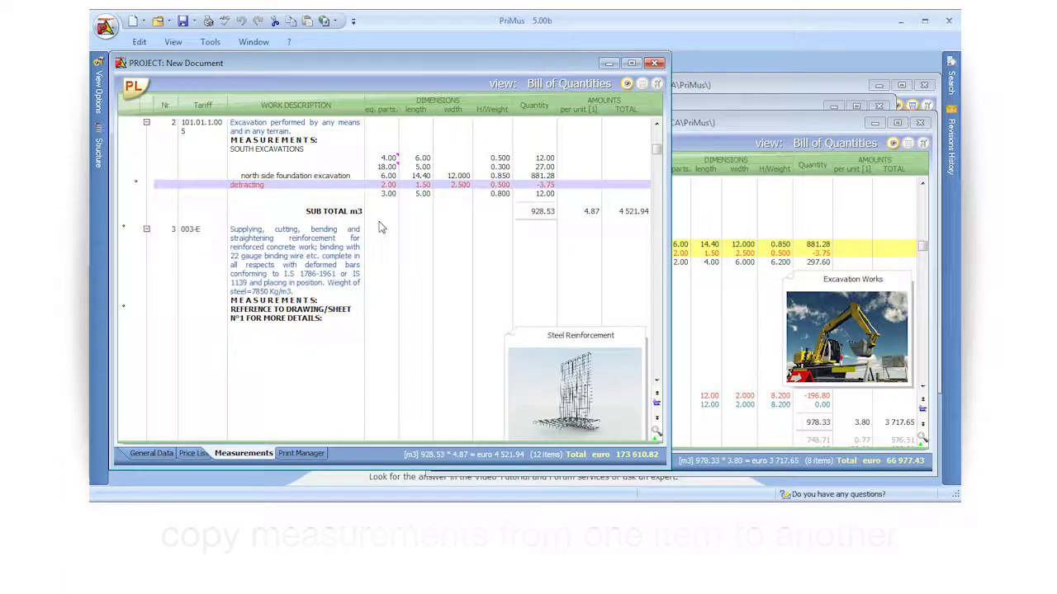
- Replace concrete item 103.01.1.005 in New Document's bill of quantities with item SP.01.1.005 from Example_Price_List.dcf, keeping its measurements
click(707, 109)
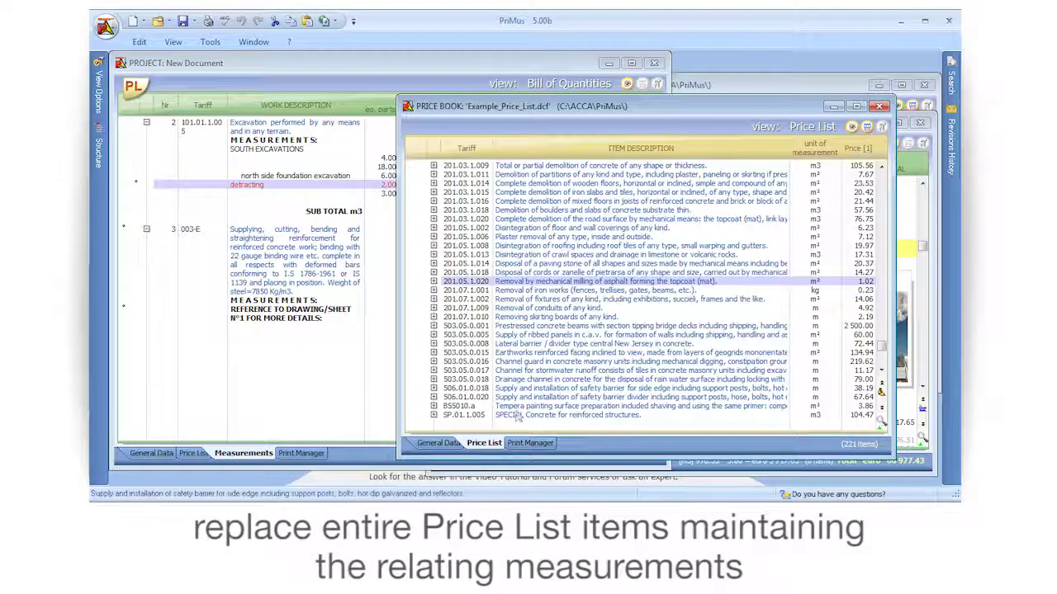
mouse_move(482, 415)
mouse_down()
mouse_move(372, 361)
mouse_move(281, 247)
mouse_move(293, 423)
mouse_move(285, 384)
mouse_move(239, 392)
mouse_move(213, 380)
mouse_move(190, 395)
mouse_up()
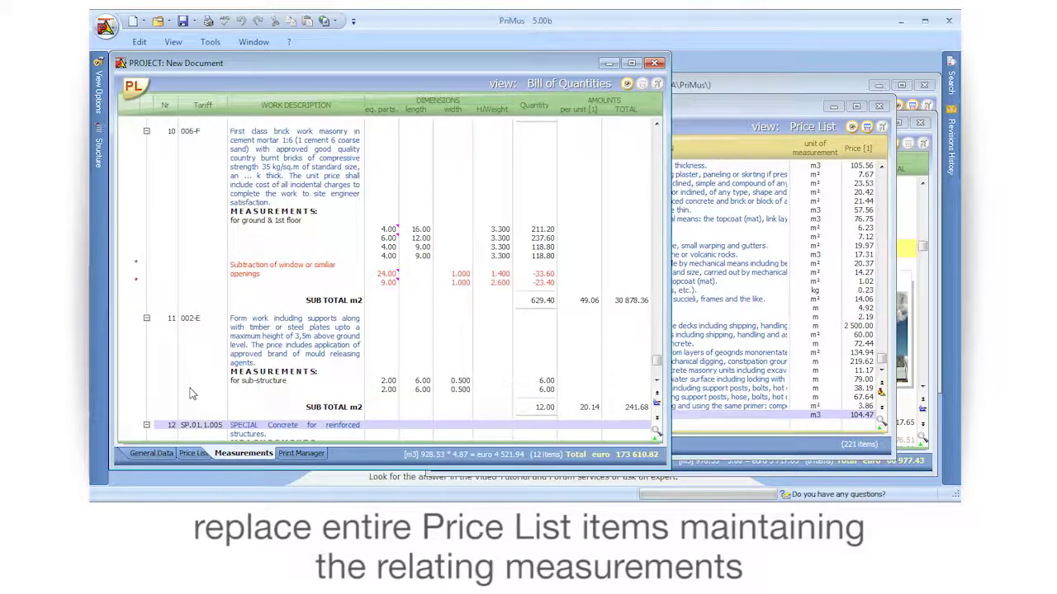
scroll(190, 394, down, 3)
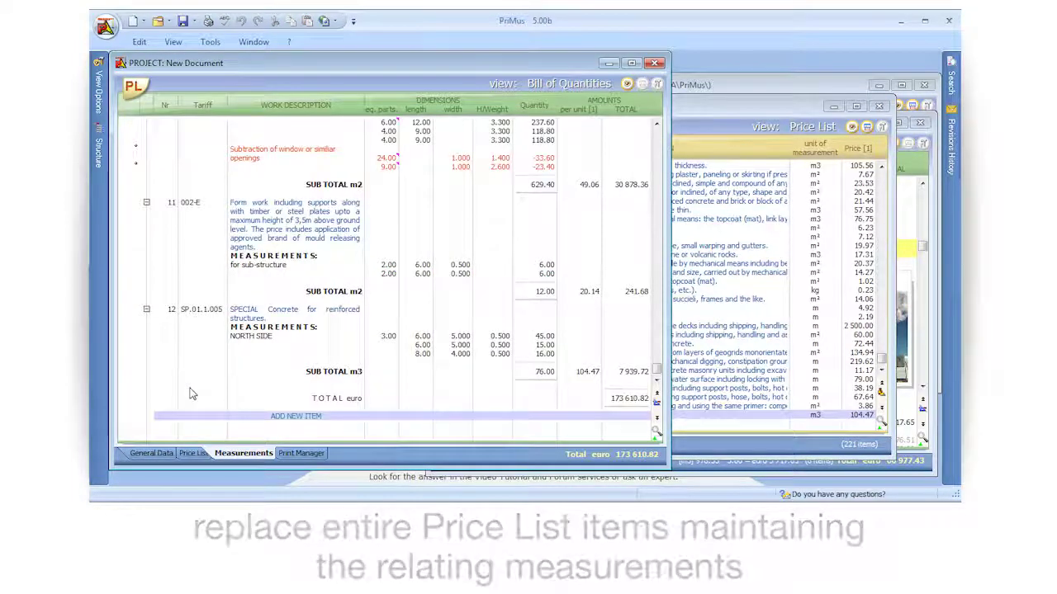
click(191, 395)
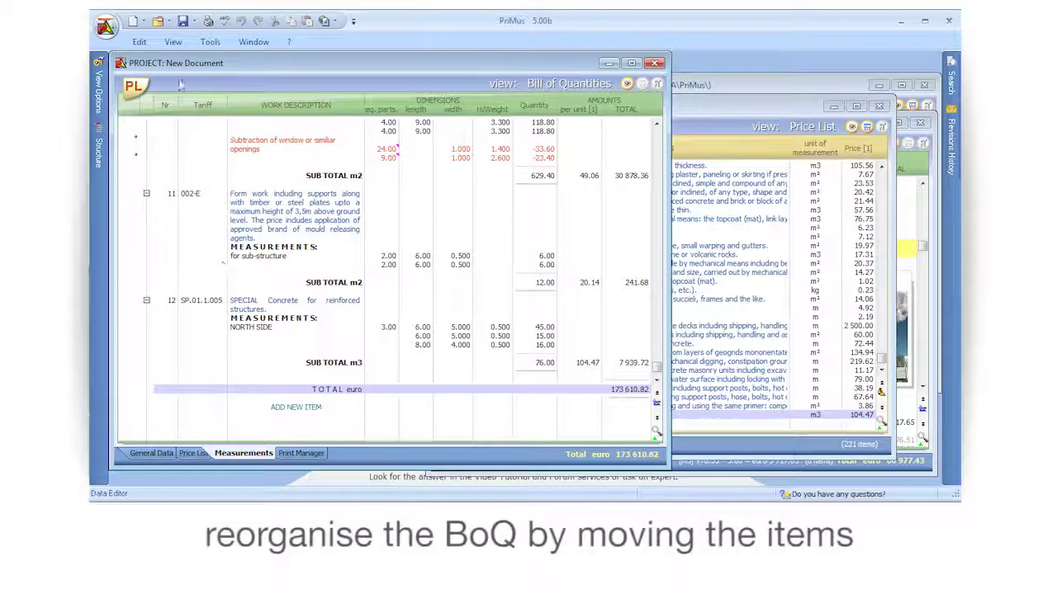
- Collapse all items in New Document's bill of quantities and expand only the excavation item 101.01.1.005
click(139, 41)
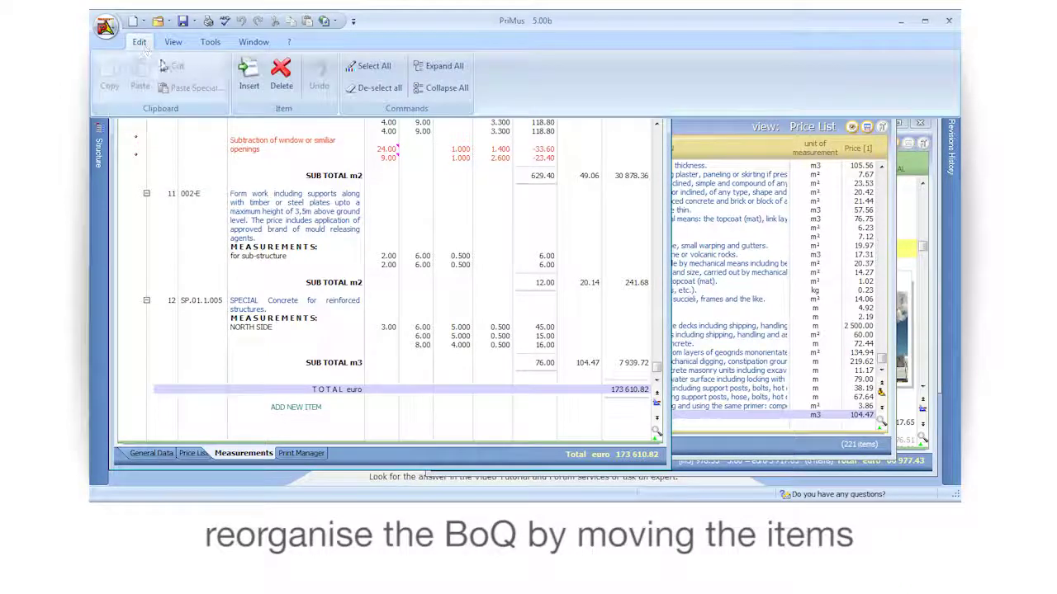
click(438, 89)
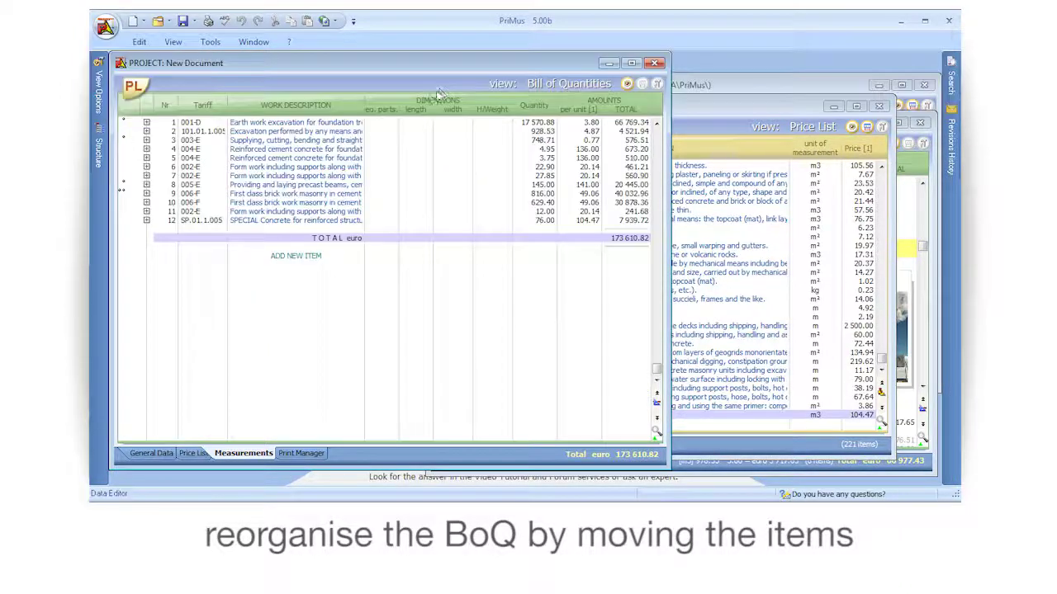
click(146, 131)
- Move the special concrete item SP.01.1.005 to position 3 in the bill of quantities, and collapse the excavation item above it
click(232, 320)
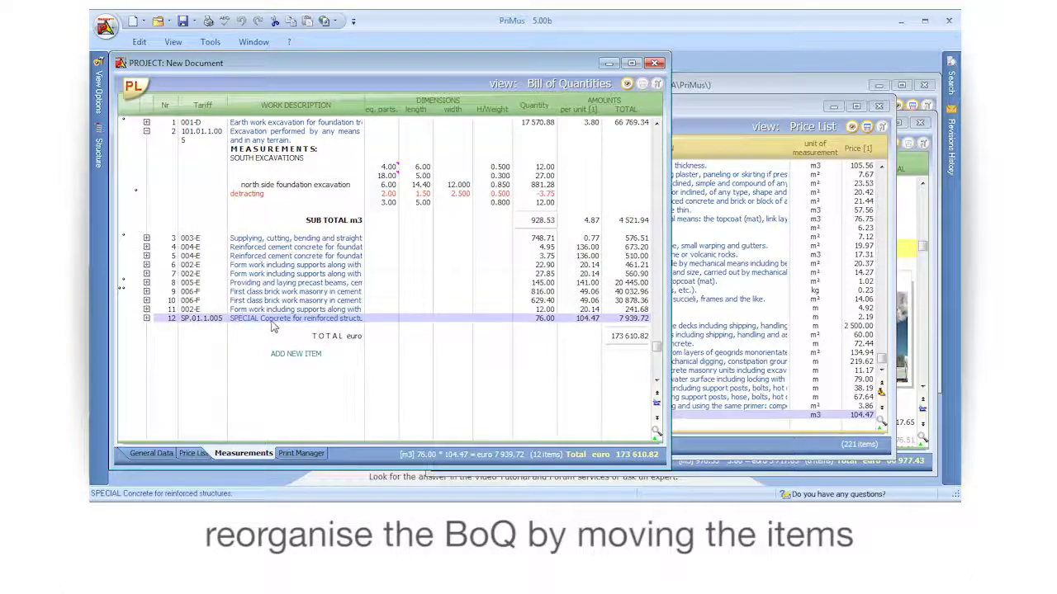
right_click(273, 326)
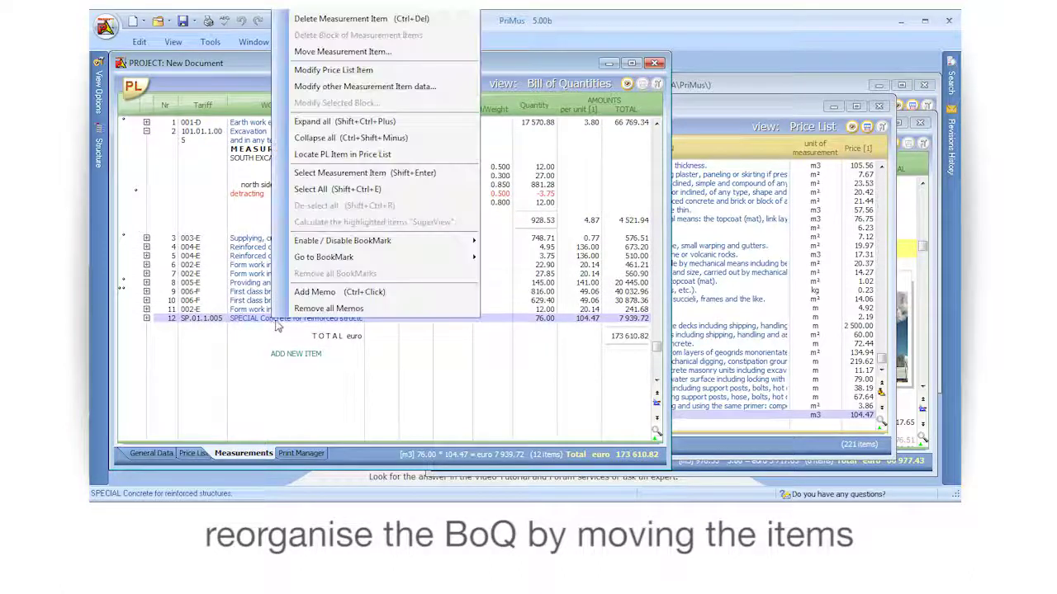
click(410, 53)
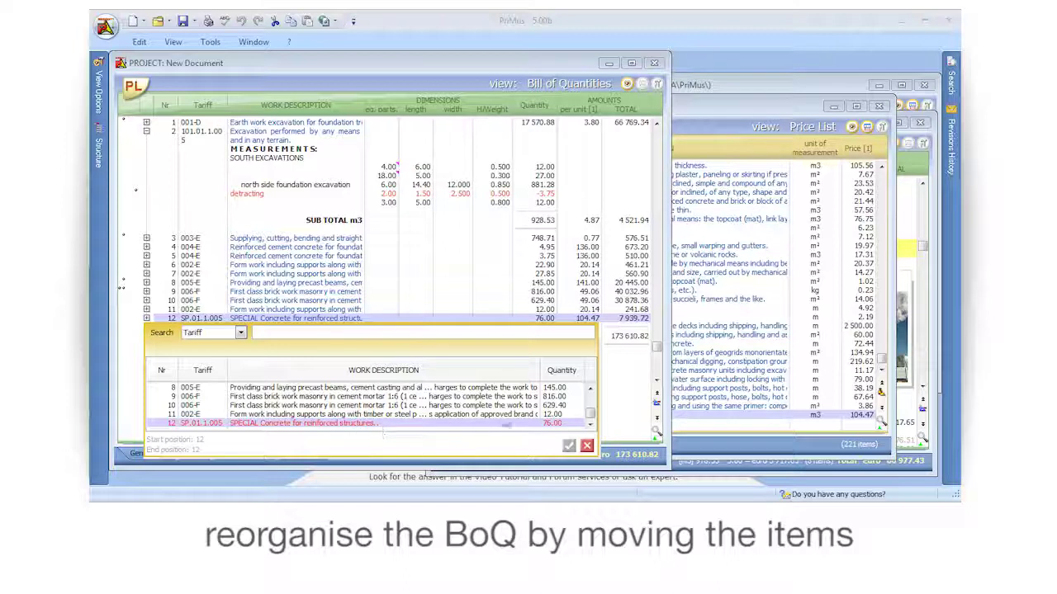
drag(587, 415, 589, 400)
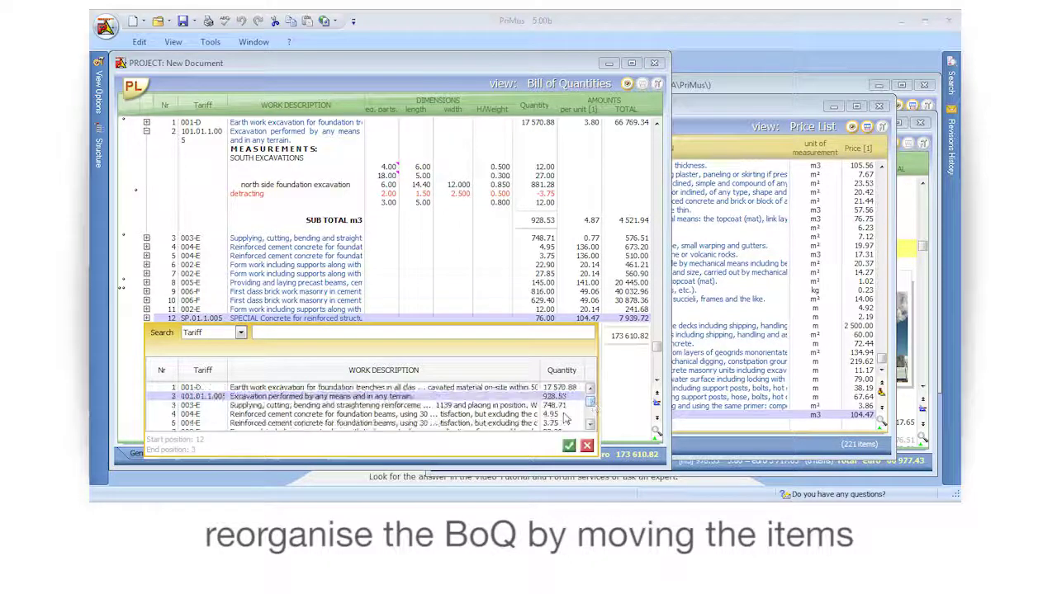
click(262, 406)
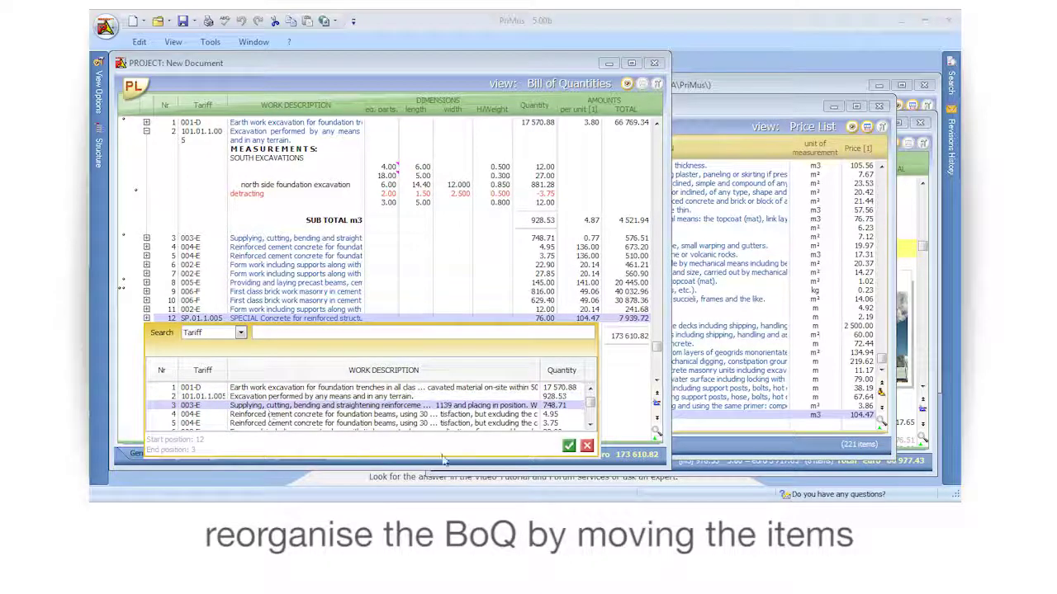
click(569, 446)
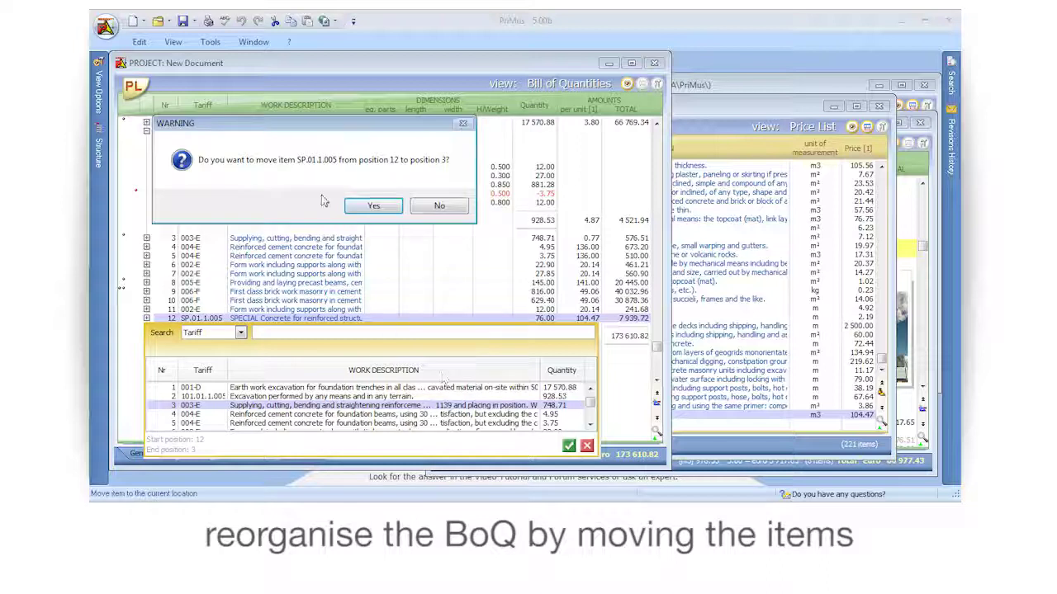
click(376, 205)
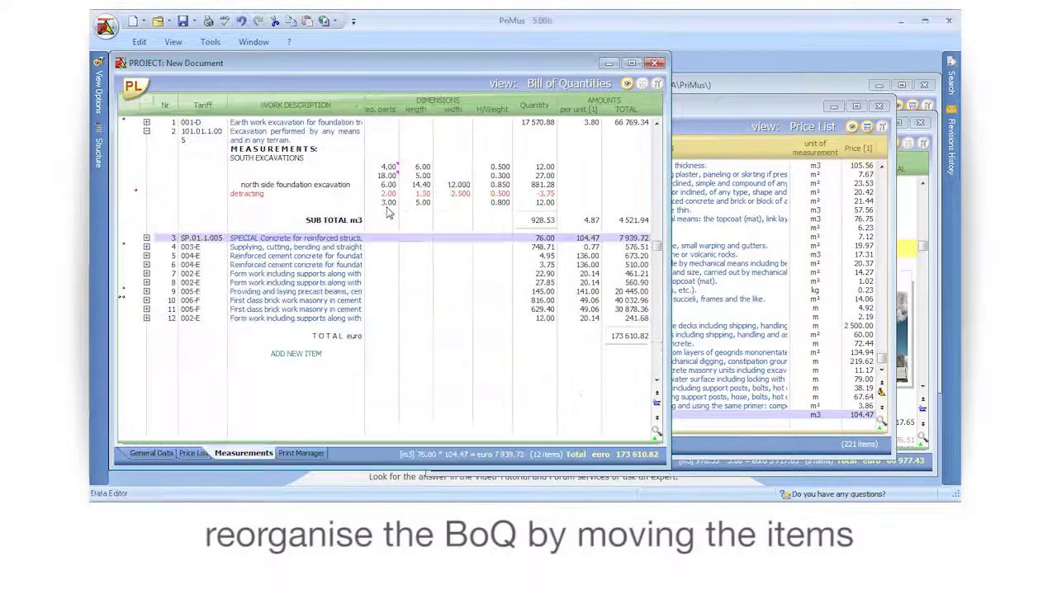
click(146, 131)
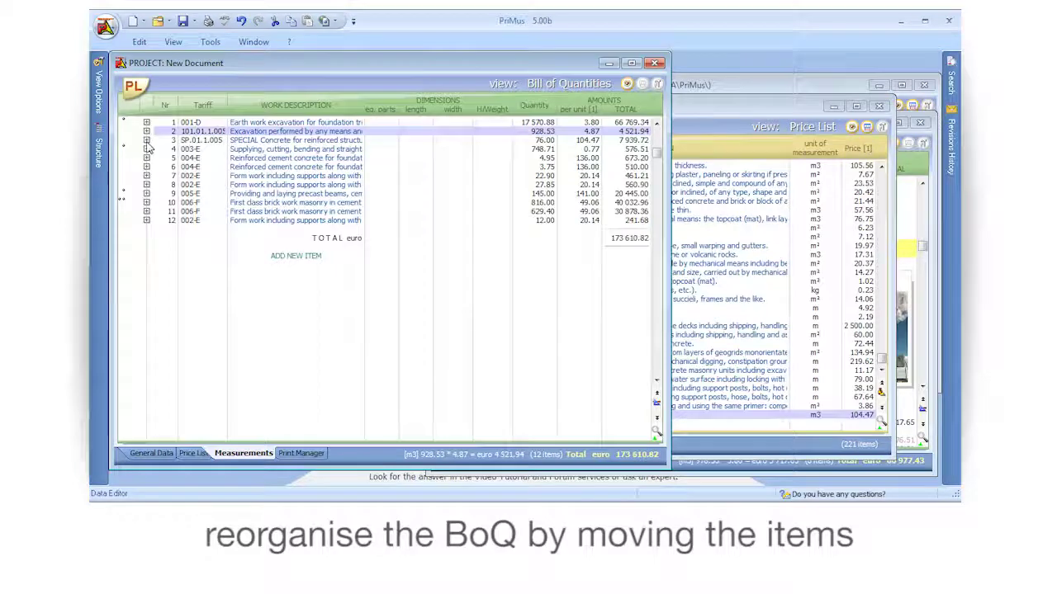
click(146, 141)
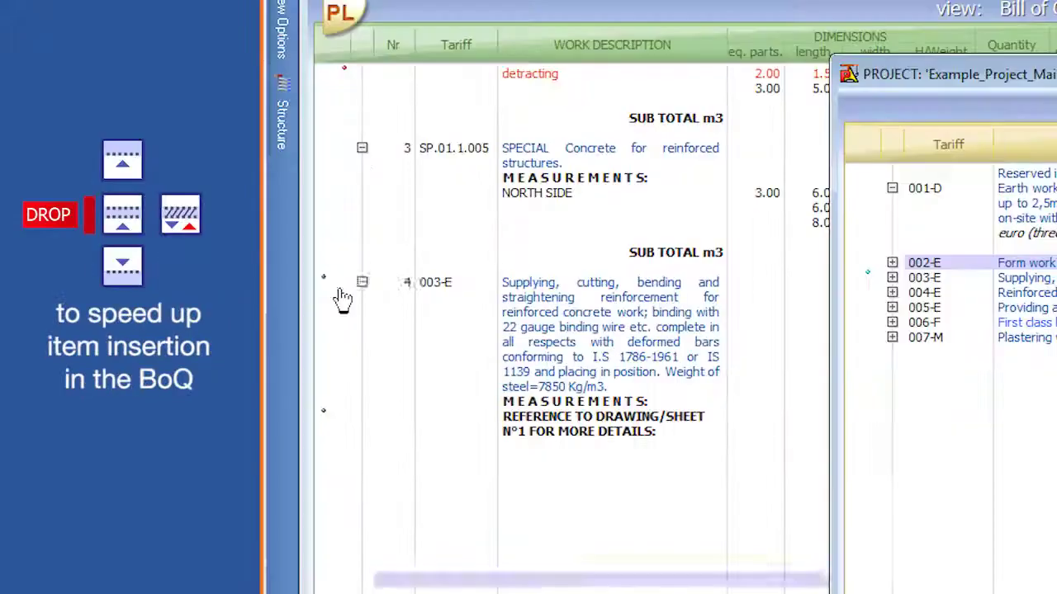
- Swap the price list item of concrete item 103.01.1.005 for SP.01.1.005 from Example_Price_List.dcf
mouse_move(342, 300)
mouse_down()
mouse_move(376, 260)
mouse_move(376, 318)
mouse_up()
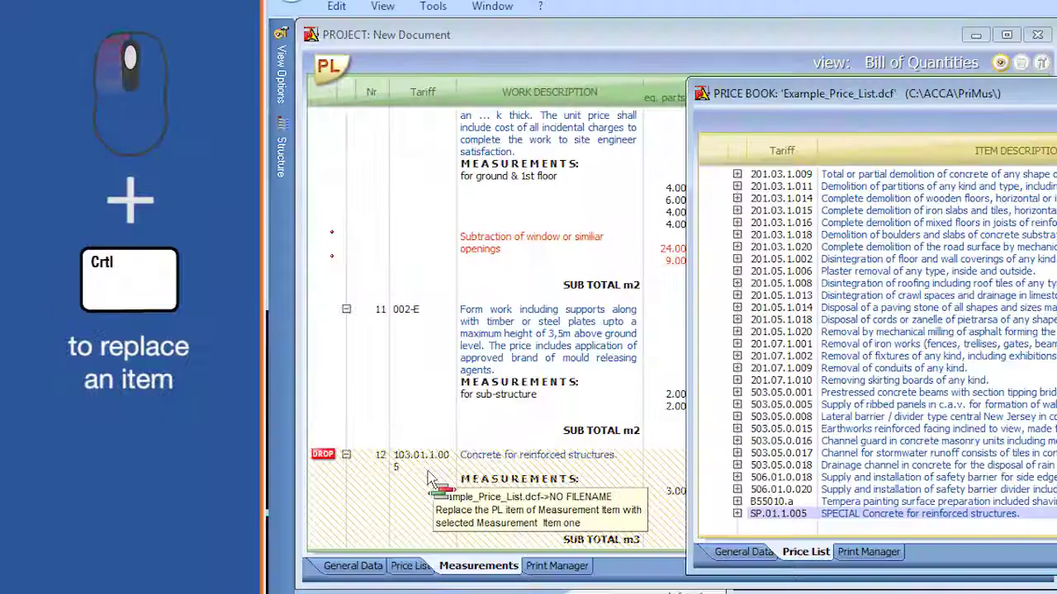
drag(335, 420, 401, 477)
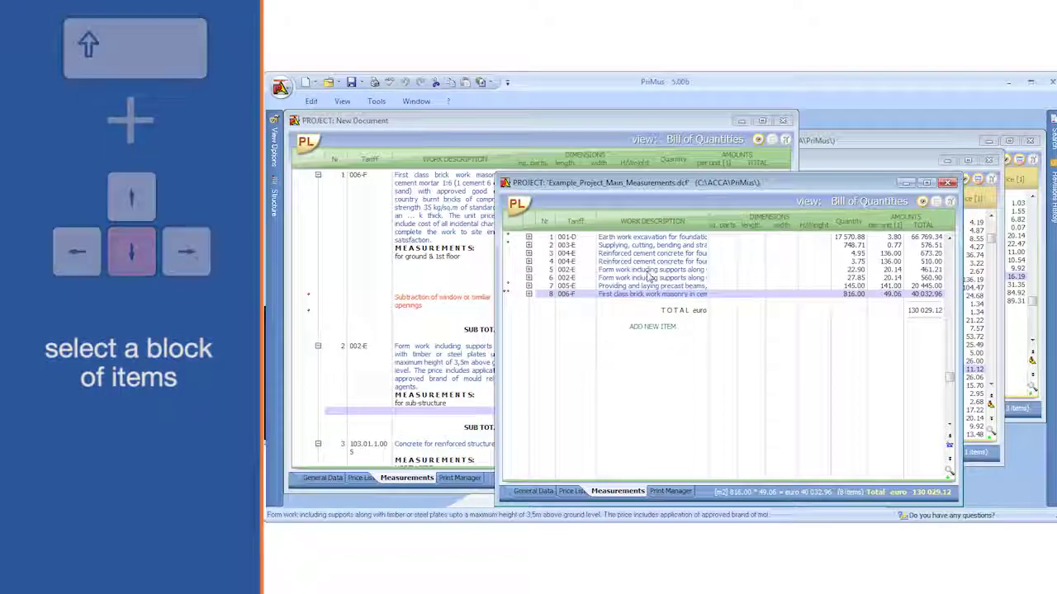
- Select the whole block of eight work items, 001-D to 006-F, in Example_Project_Main_Measurements.dcf's bill of quantities
click(634, 237)
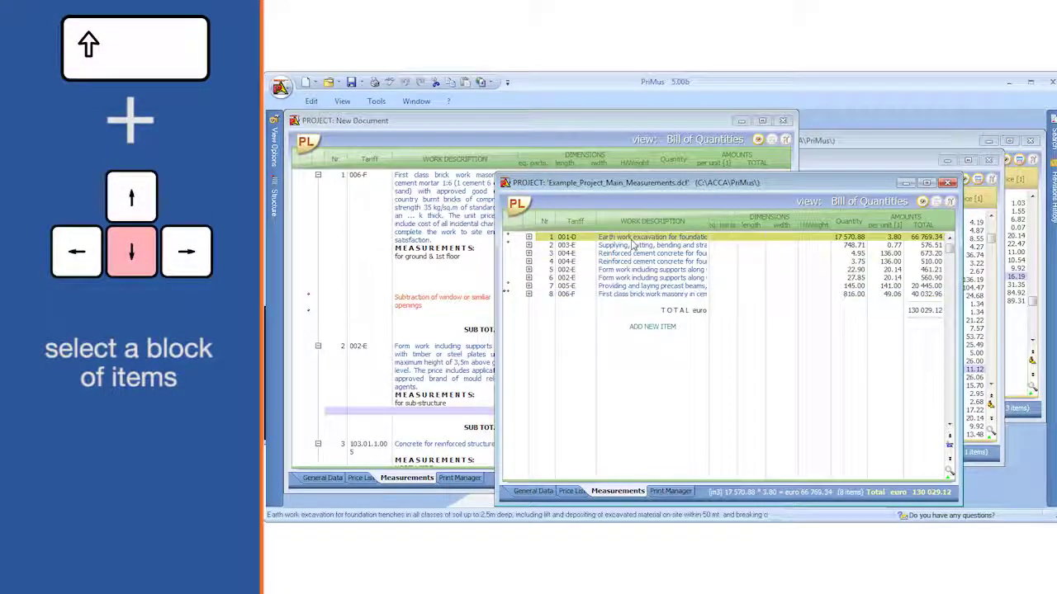
key(shift+Down)
key(shift+Down)
key(shift+Down)
key(shift+Down)
key(shift+Down)
key(shift+Down)
key(shift+Down)
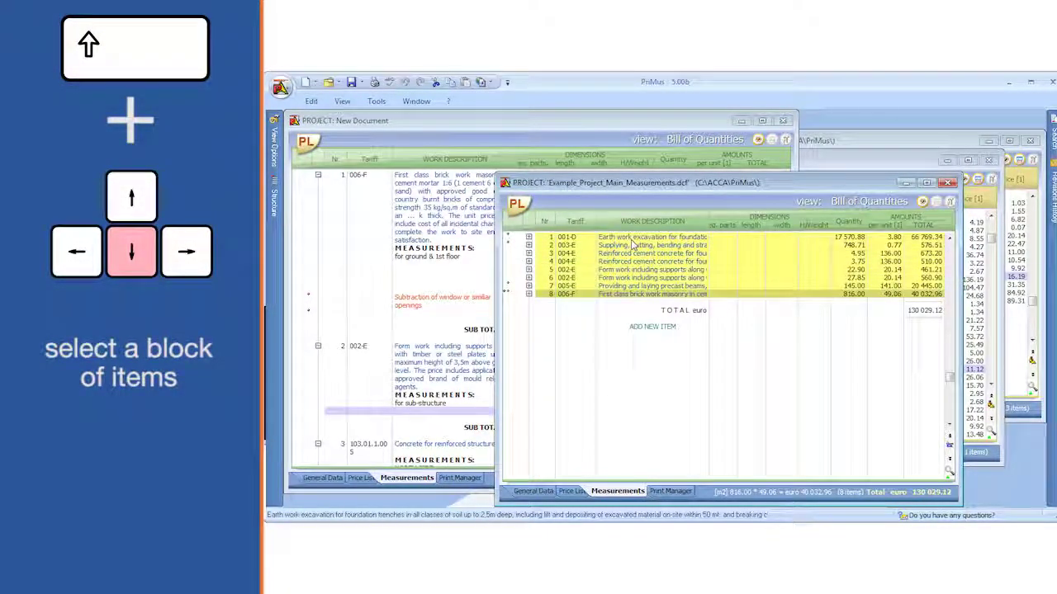